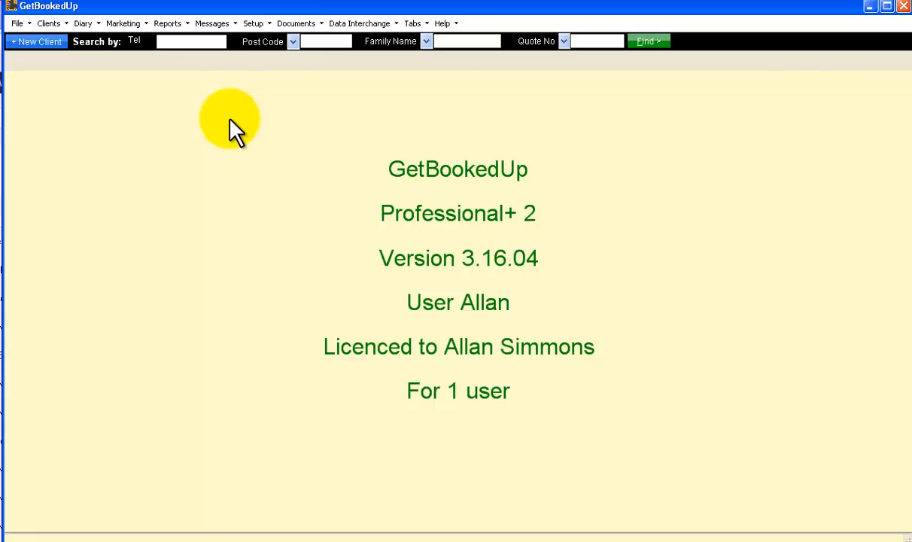
Step: Open the Pricing Groups setup and display the pricing groups for the Carpets service group
left_click(263, 23)
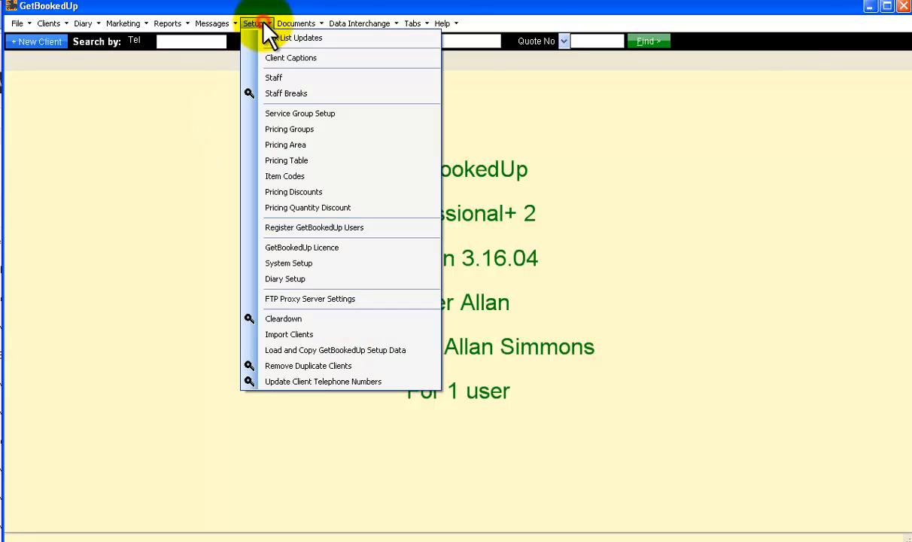
left_click(269, 130)
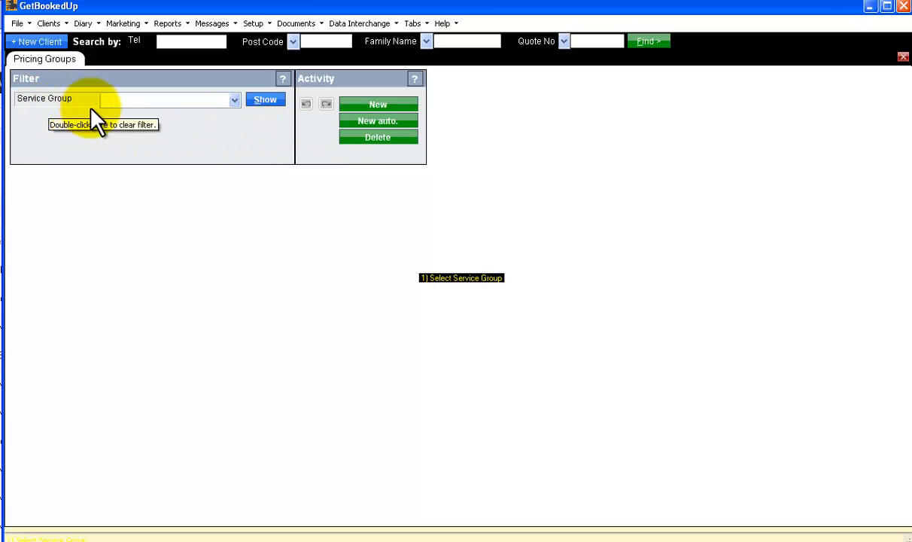
left_click(234, 99)
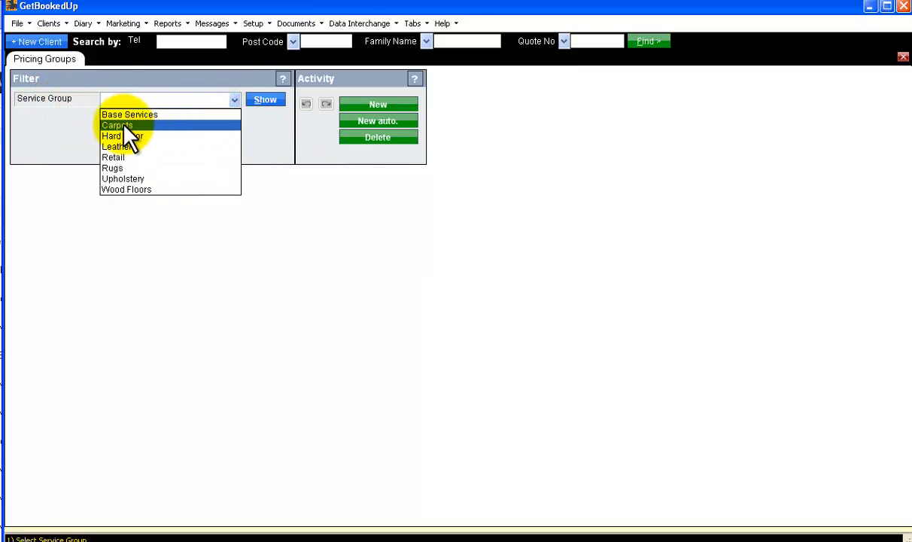
left_click(124, 126)
left_click(265, 100)
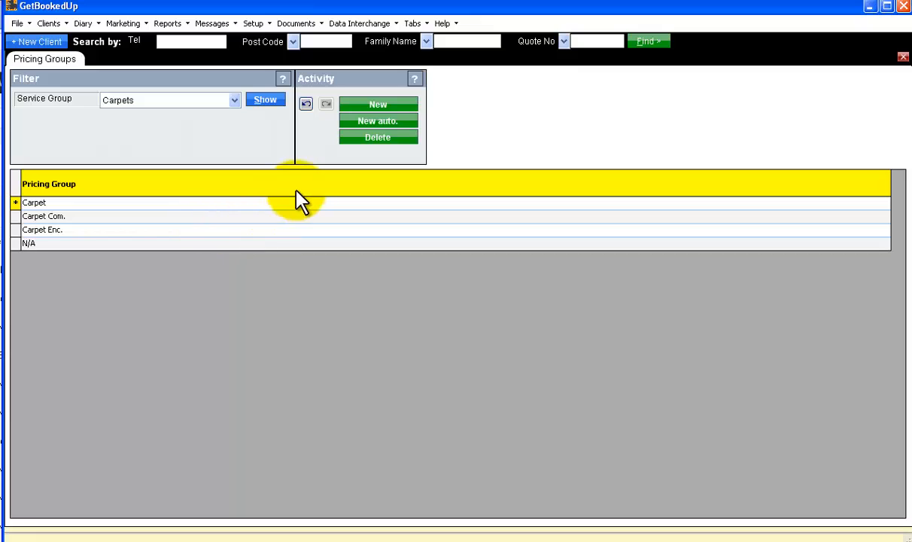
Step: Add the pricing groups £10.00, £20.00, £30.00, £40.00 and £100.00 to Carpets, and close the pricing groups
left_click(362, 109)
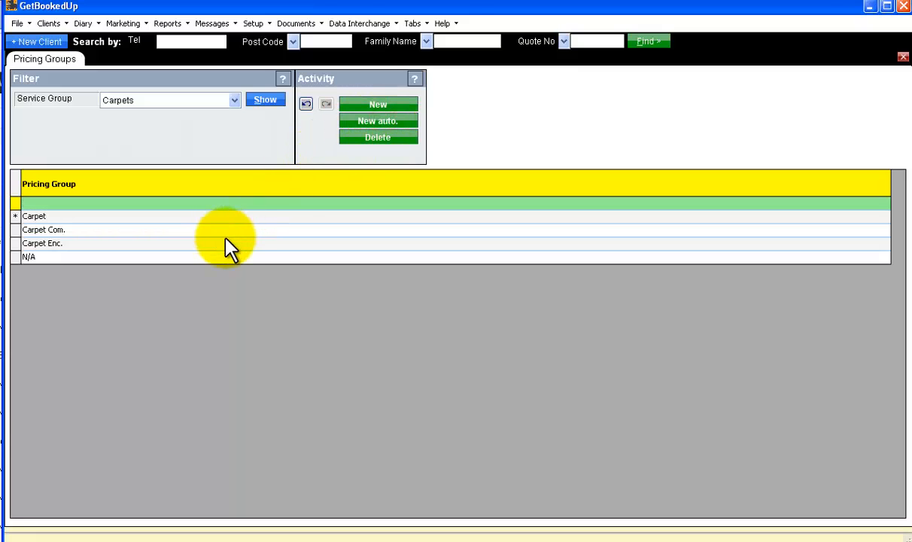
type("£10.00")
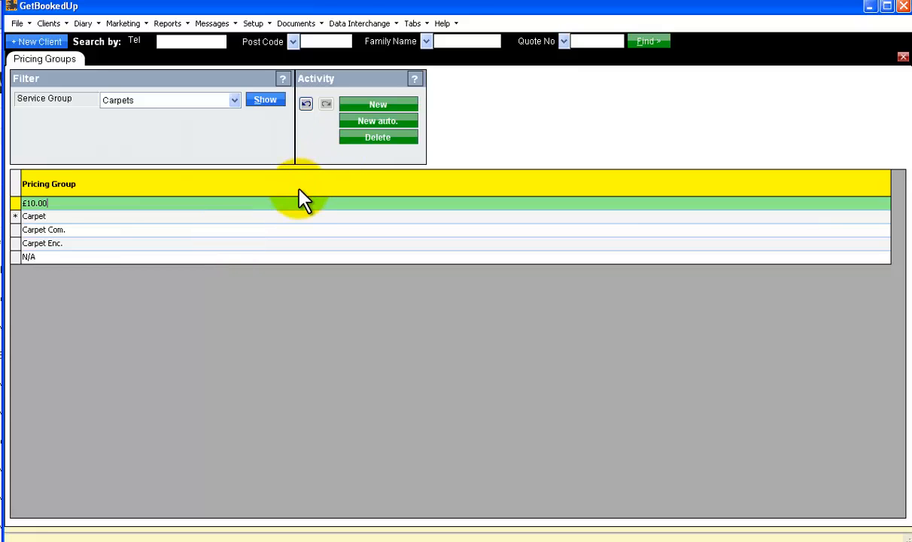
key("Return")
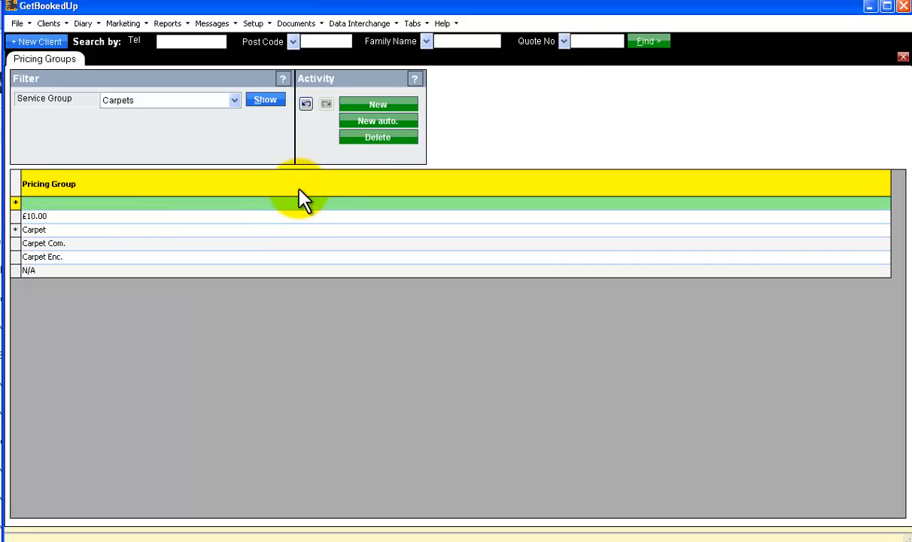
type("£20.00")
key("Return")
type("£")
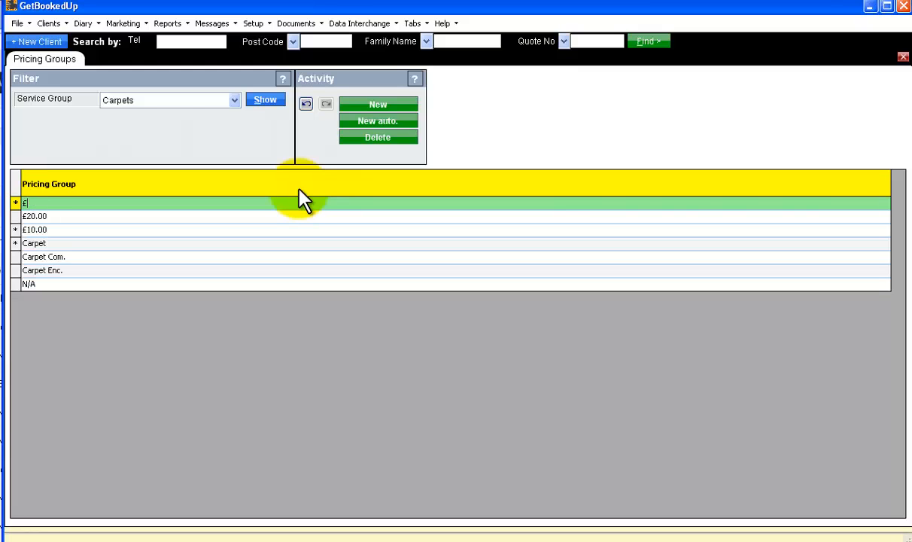
type("30.00")
key("Return")
type("£40.00")
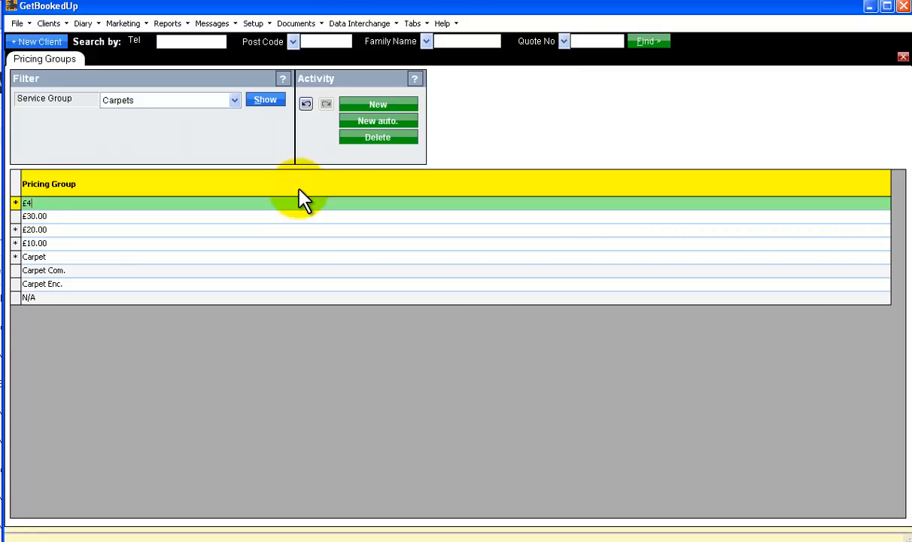
key("Return")
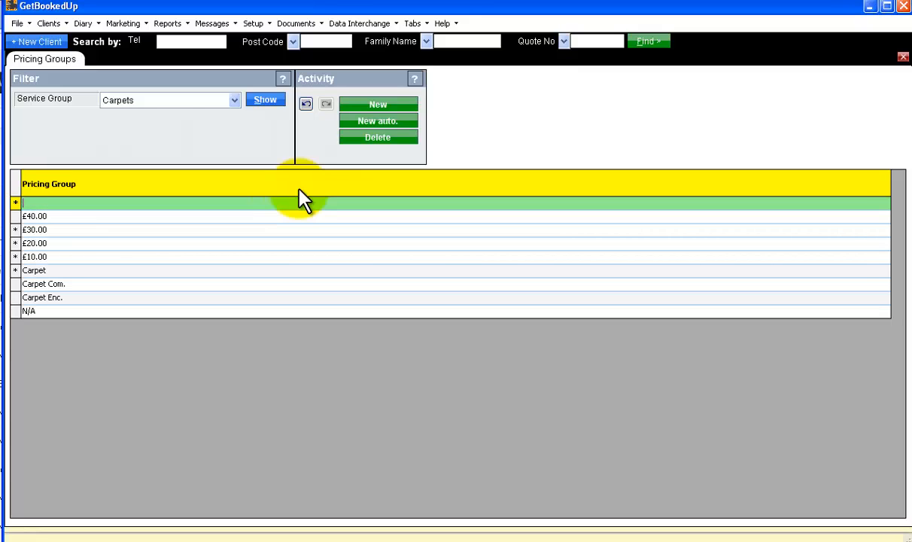
type("£100.00")
key("Return")
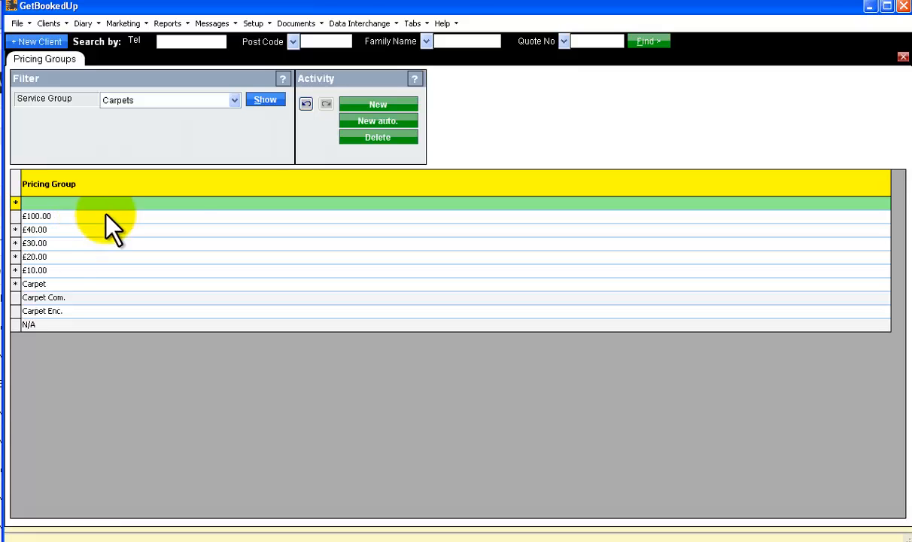
left_click(903, 58)
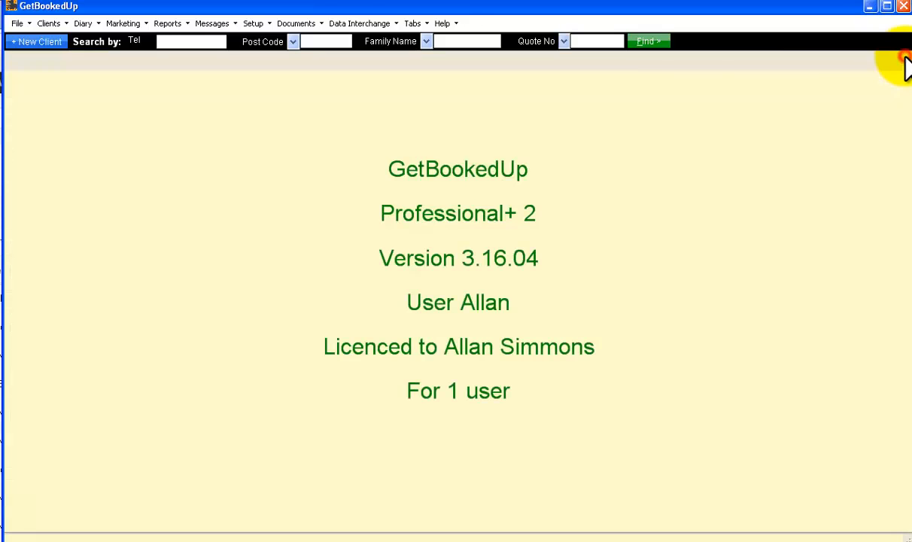
Step: Open the Pricing Table setup and display the entries for the Carpets service group
left_click(254, 24)
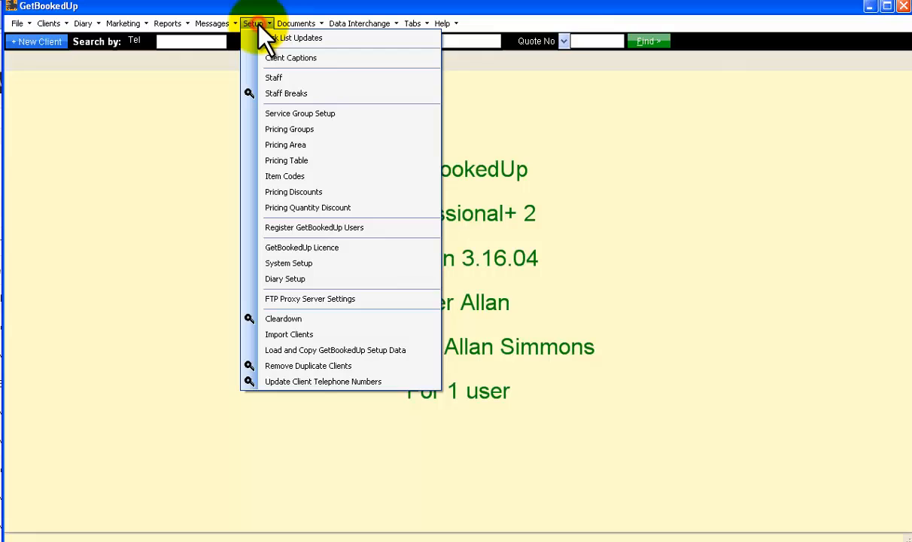
left_click(253, 161)
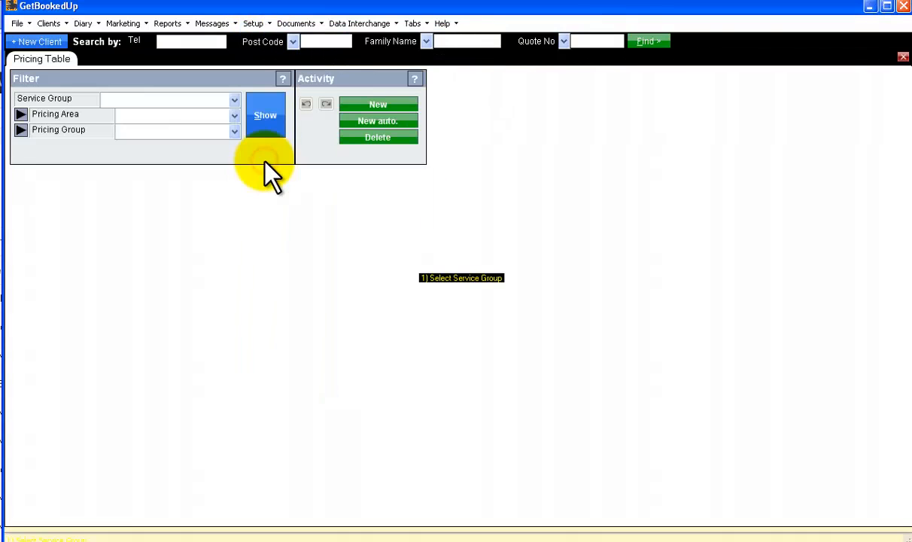
left_click(234, 100)
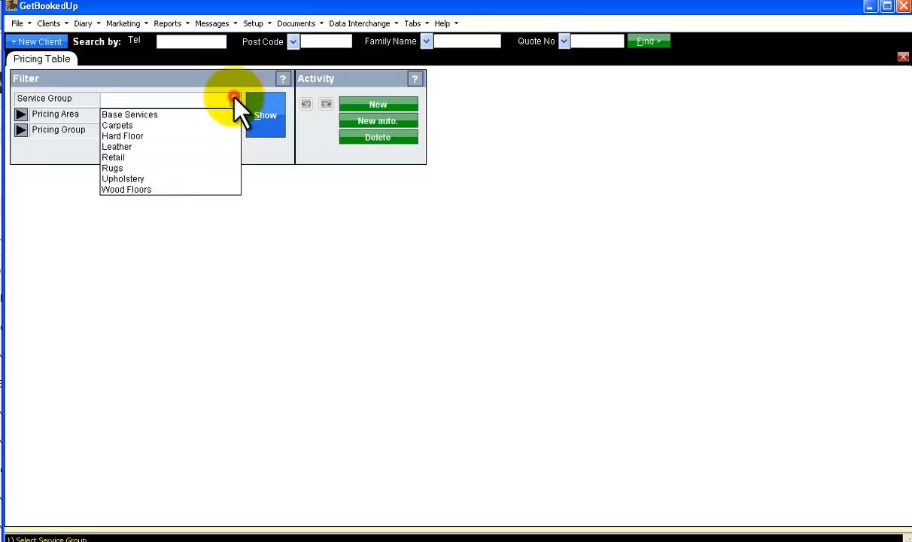
left_click(128, 124)
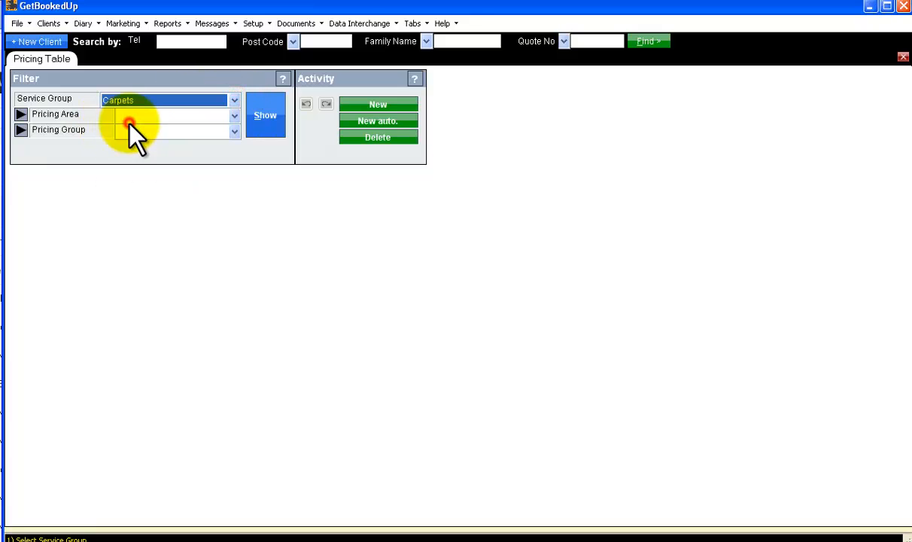
left_click(266, 117)
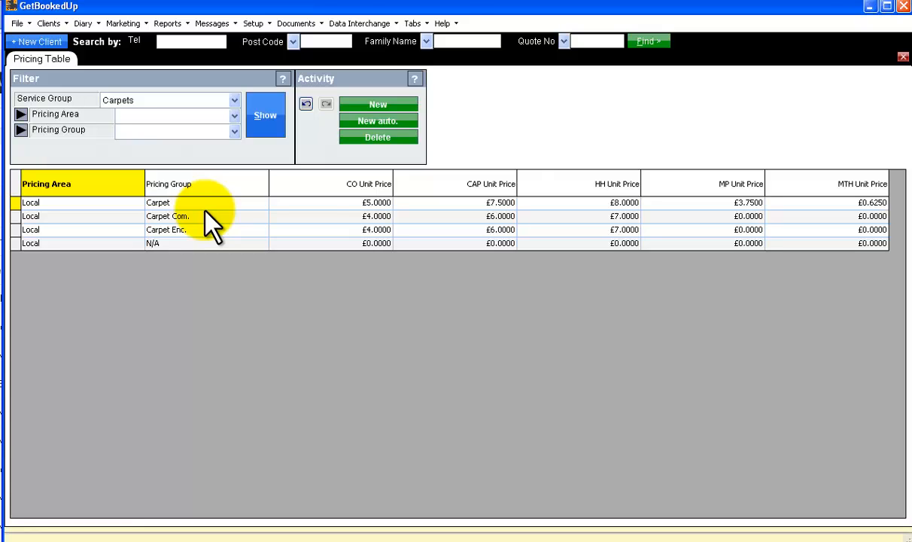
Step: Add a new pricing table row with pricing area Local and pricing group £100.00
left_click(360, 100)
left_click(134, 203)
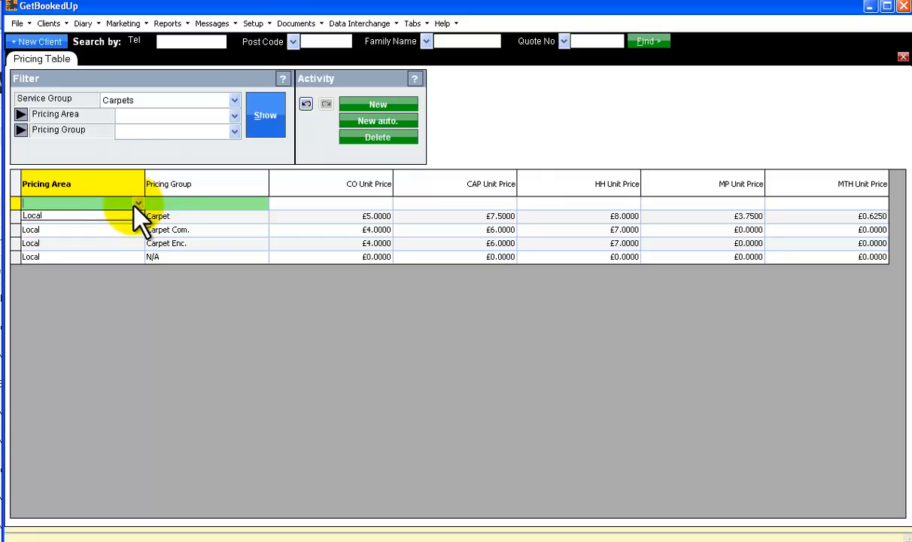
left_click(135, 204)
left_click(106, 211)
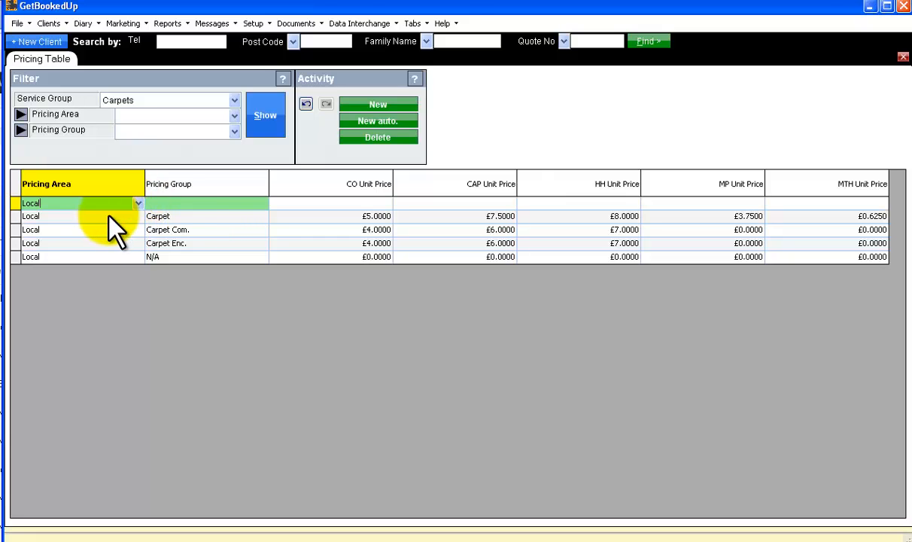
left_click(253, 200)
left_click(257, 202)
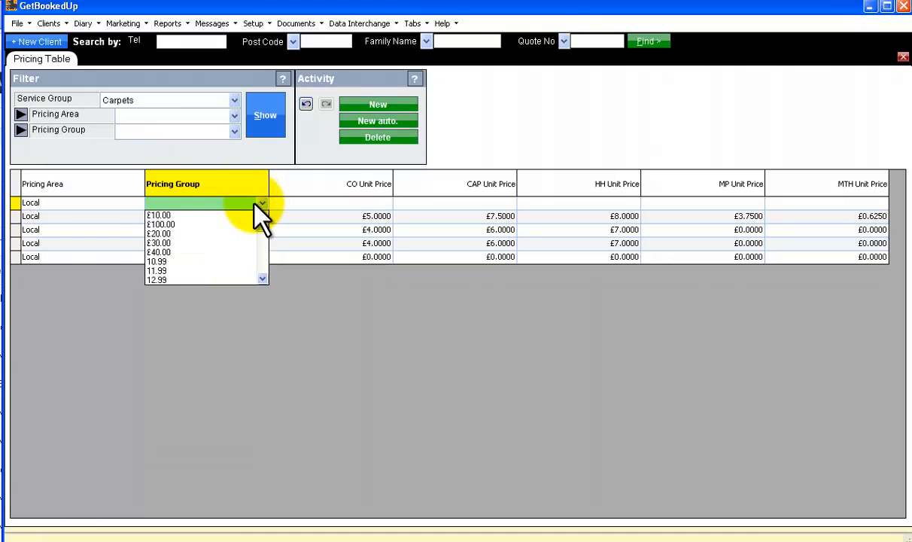
left_click(175, 224)
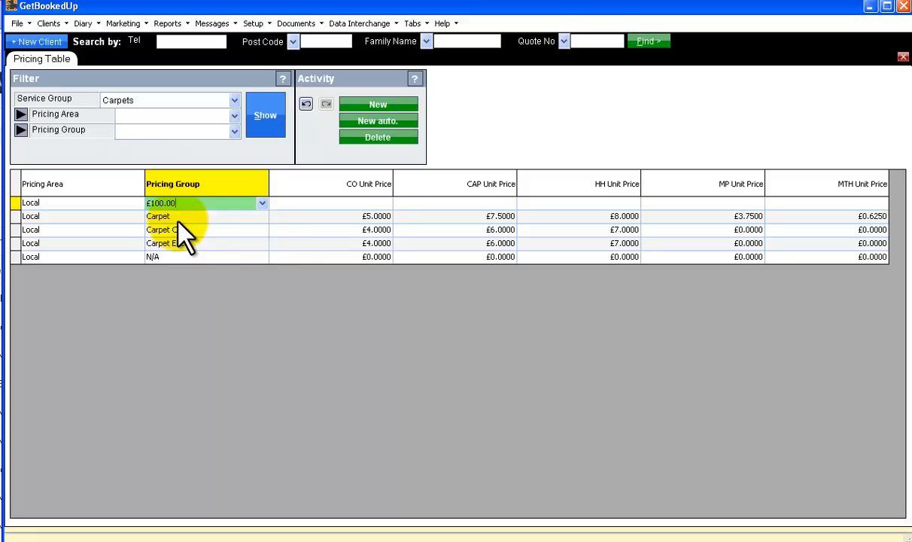
Step: Set the £100.00 row's unit prices to CO 100.00, CAP 150.00, HH 175, MP 75.00 and MTH 14.00
left_click(380, 201)
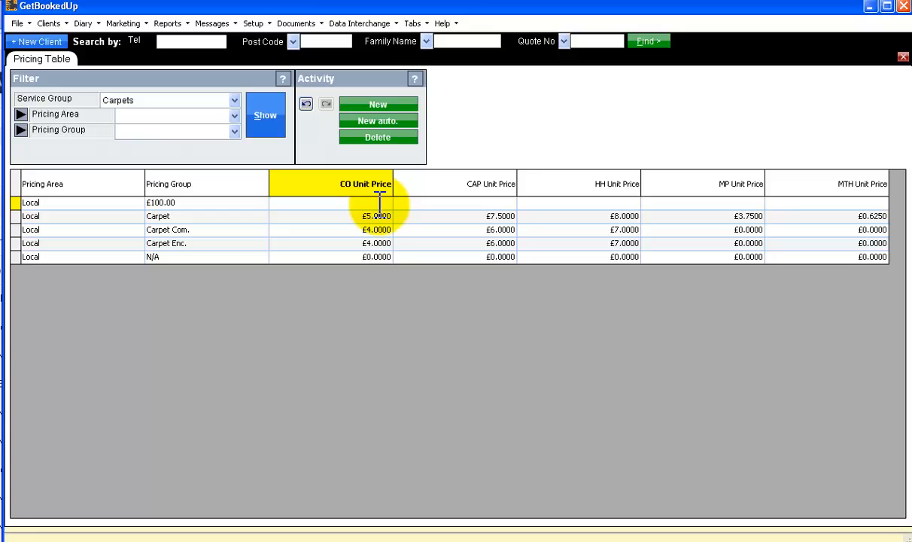
type("100.00")
key("Tab")
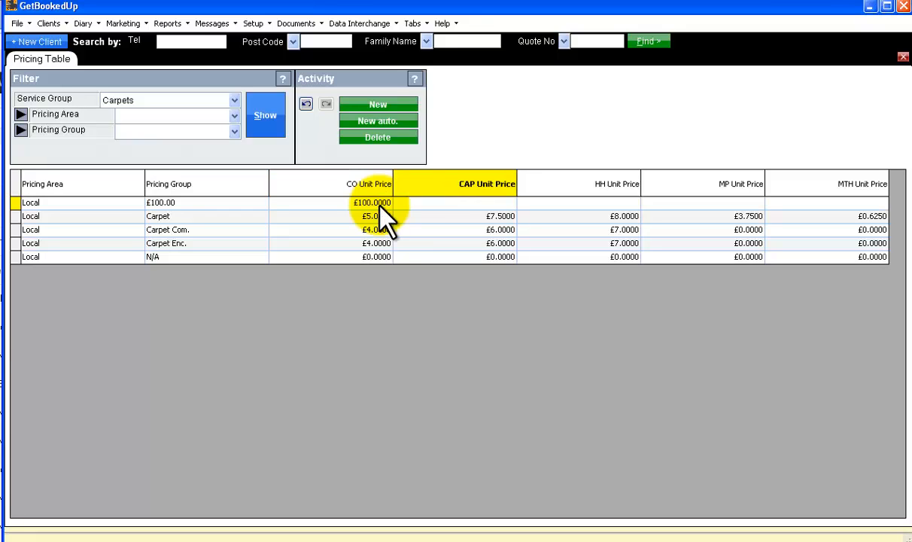
type("150.00")
key("Tab")
type("1")
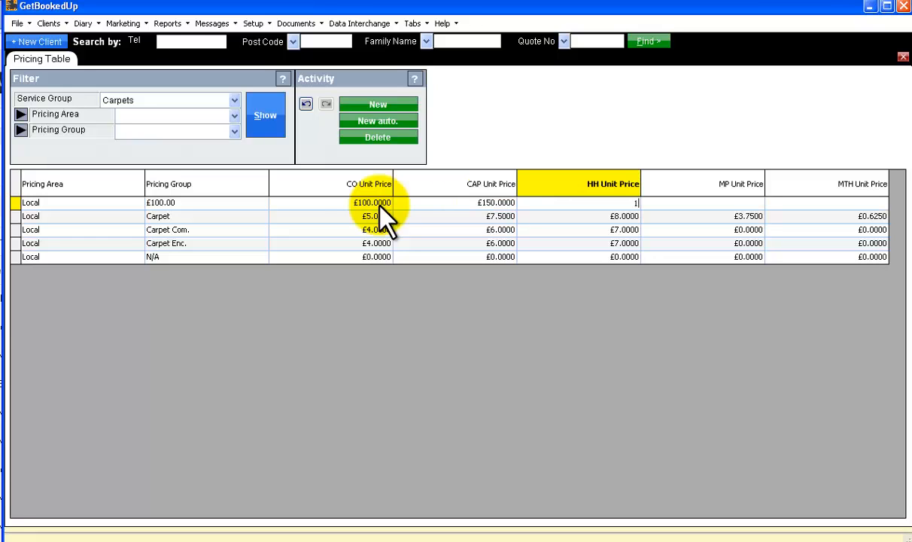
type("75")
key("Tab")
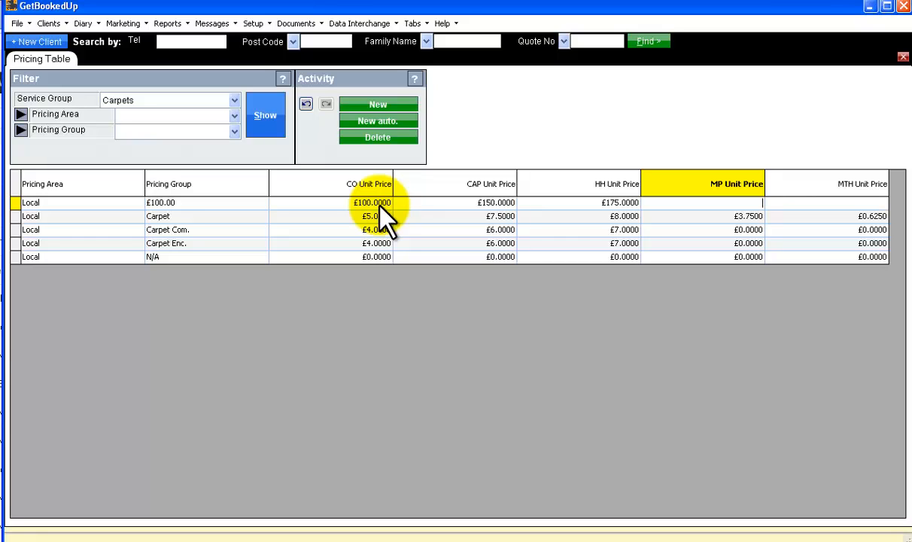
type("75.00")
key("Tab")
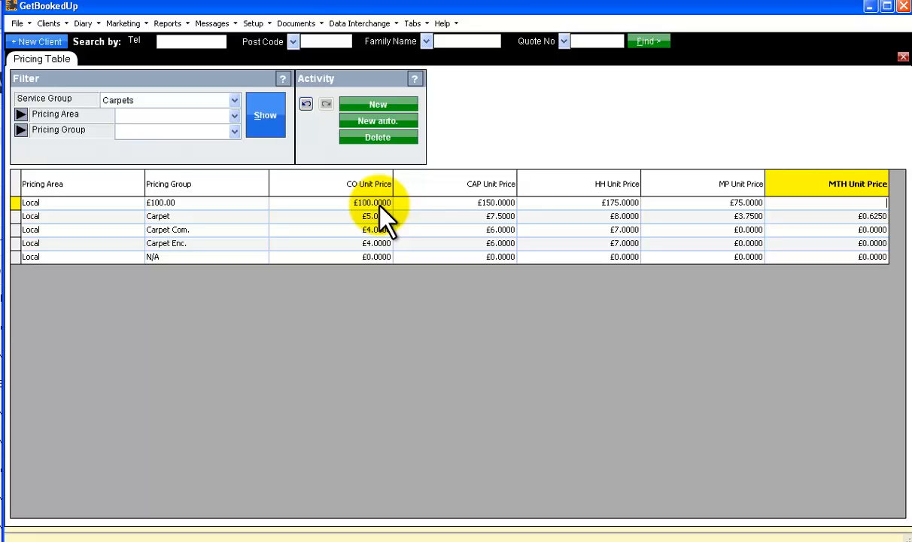
type("14.00")
key("Tab")
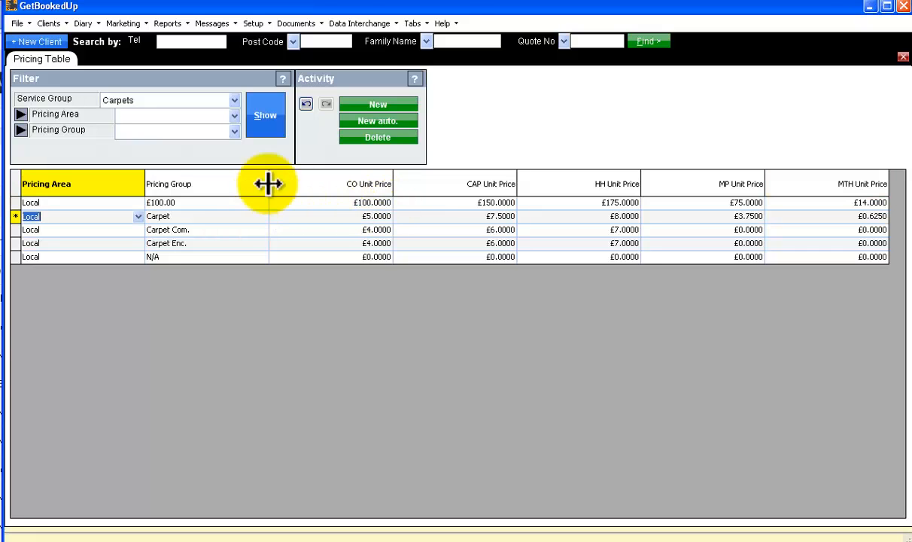
Step: Add another pricing table row with pricing area Local and pricing group £40.00
left_click(374, 103)
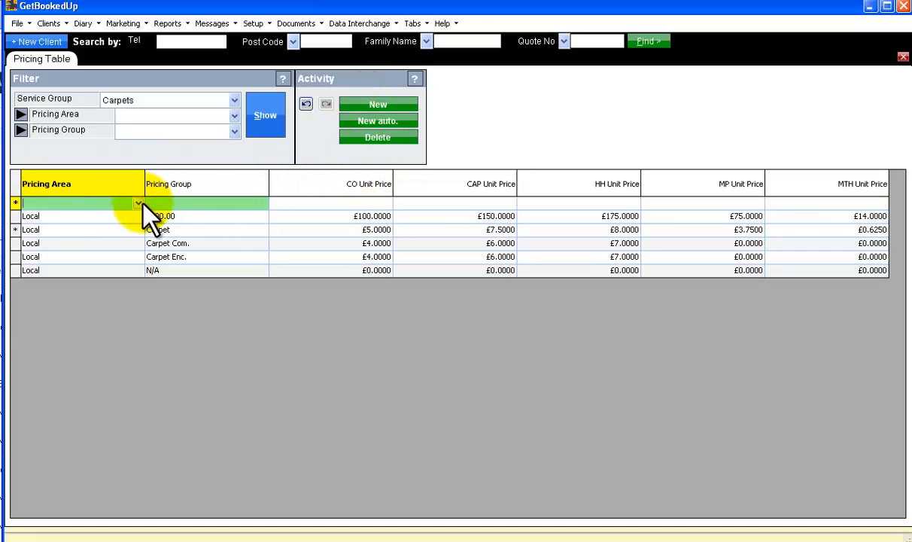
left_click(139, 204)
left_click(137, 212)
left_click(267, 202)
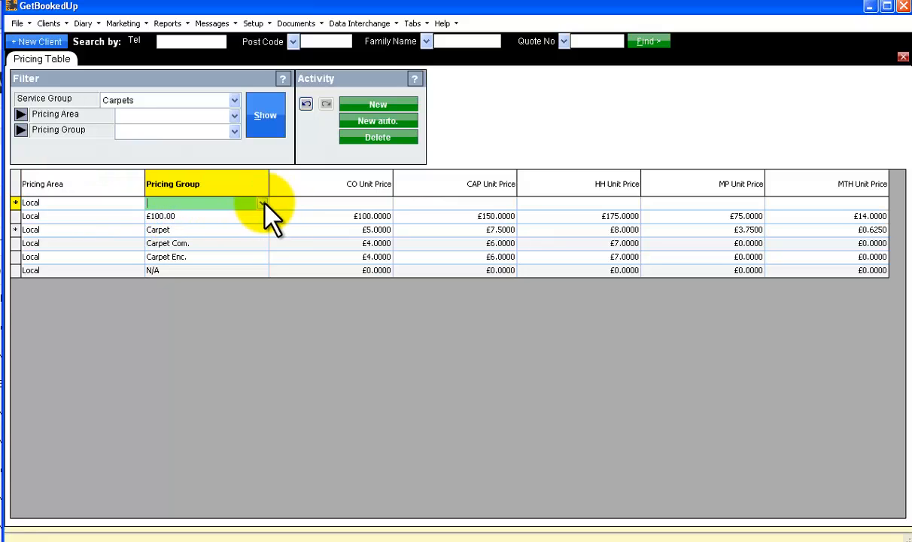
left_click(256, 204)
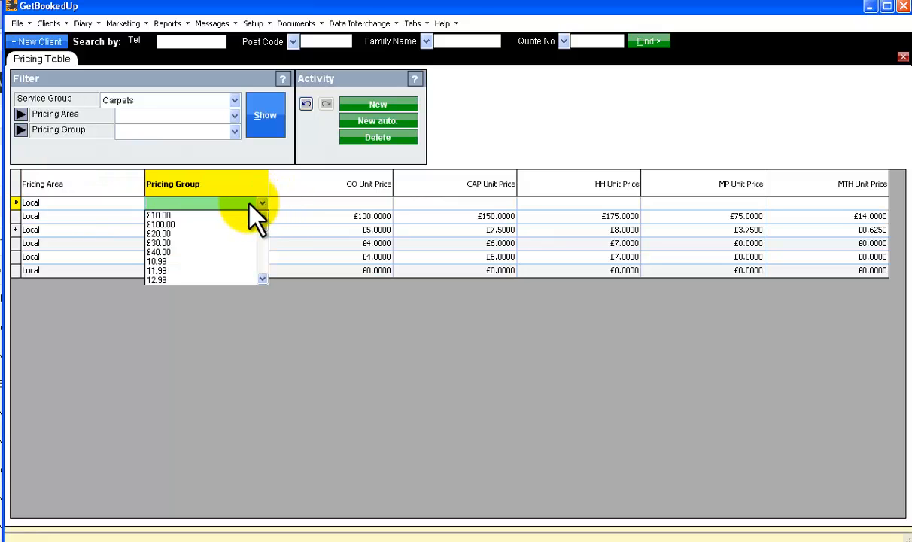
left_click(181, 252)
Step: Set the £40.00 row's unit prices to CO 40, CAP 60, HH 70, MP 30 and MTH 5
left_click(366, 203)
type("40")
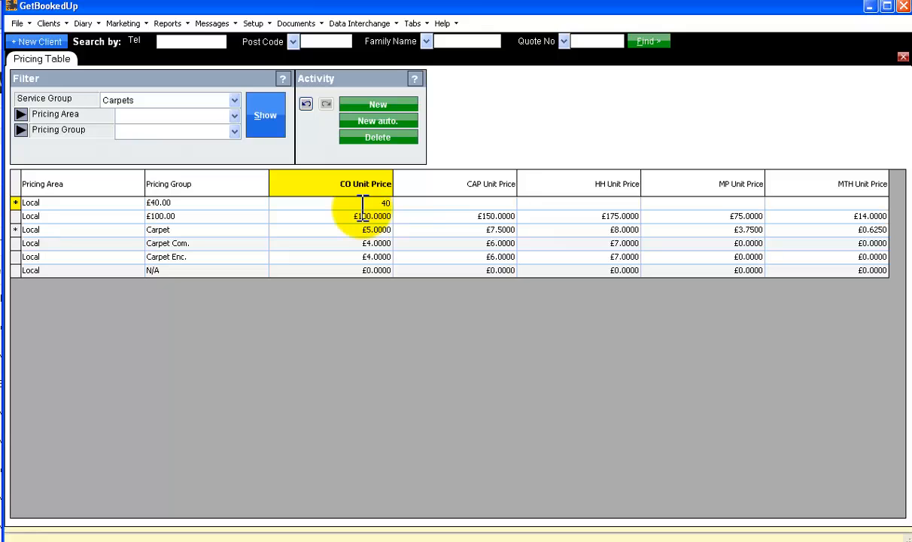
key("Tab")
type("60")
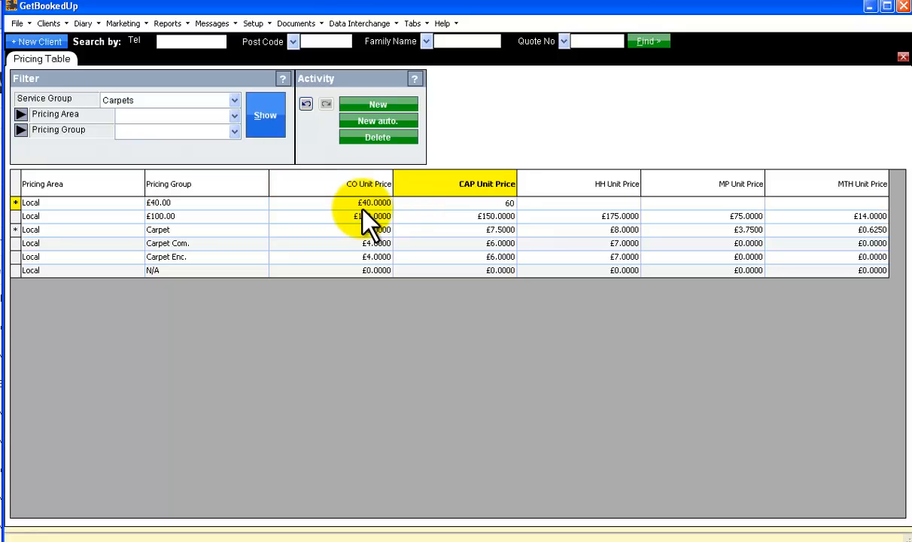
key("Tab")
type("70")
key("Tab")
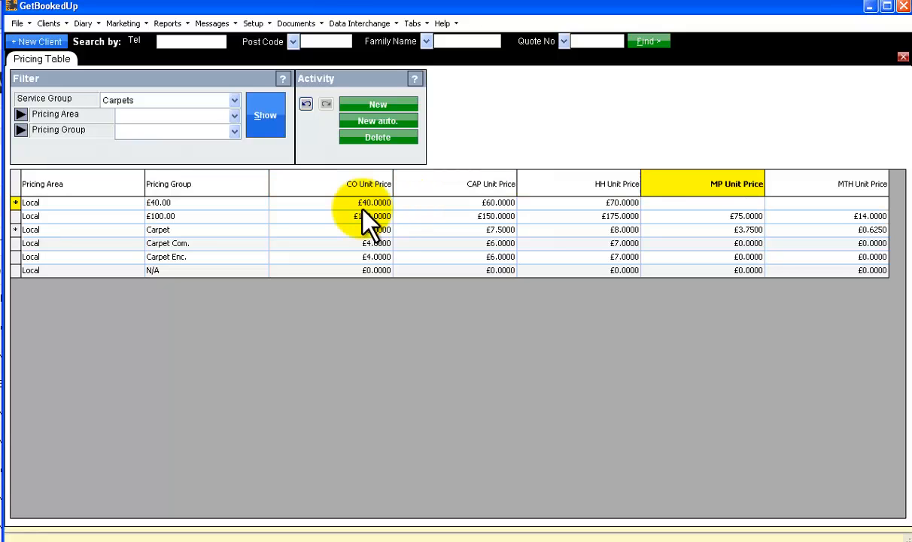
type("30")
key("Tab")
type("5")
key("Tab")
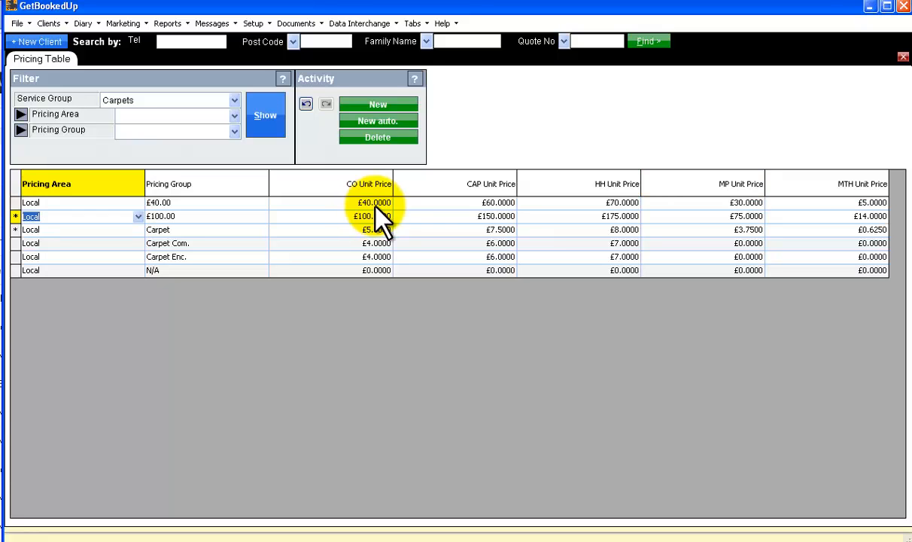
Step: Close the pricing table and open the item codes filtered to the Carpets service group
right_click(47, 61)
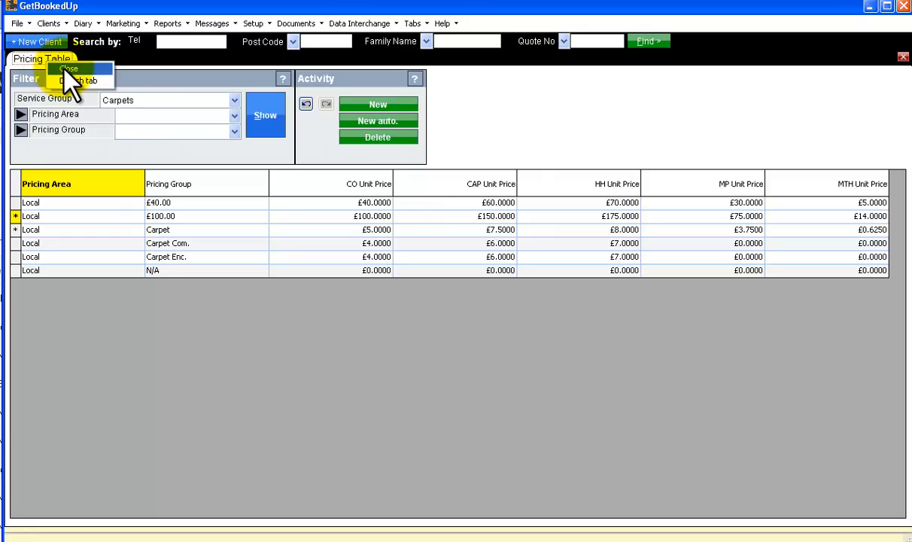
left_click(63, 69)
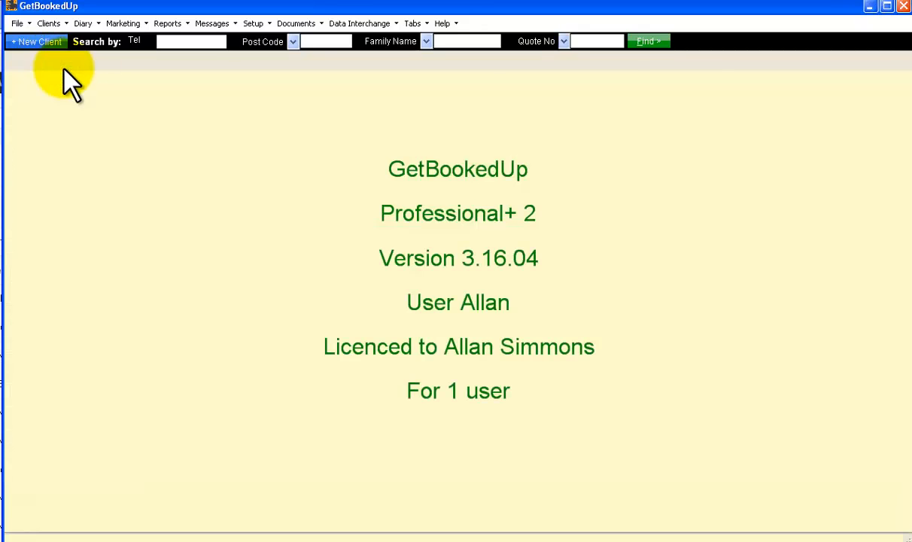
left_click(255, 23)
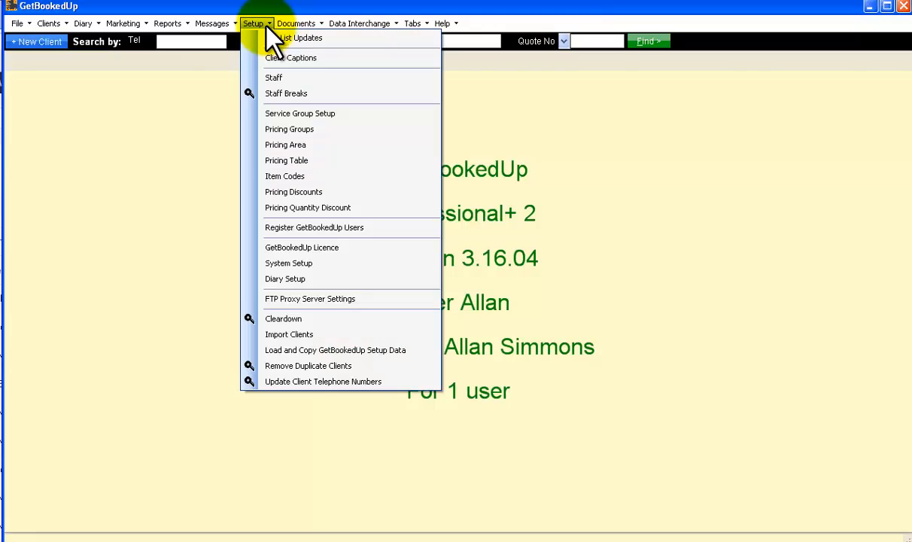
left_click(272, 178)
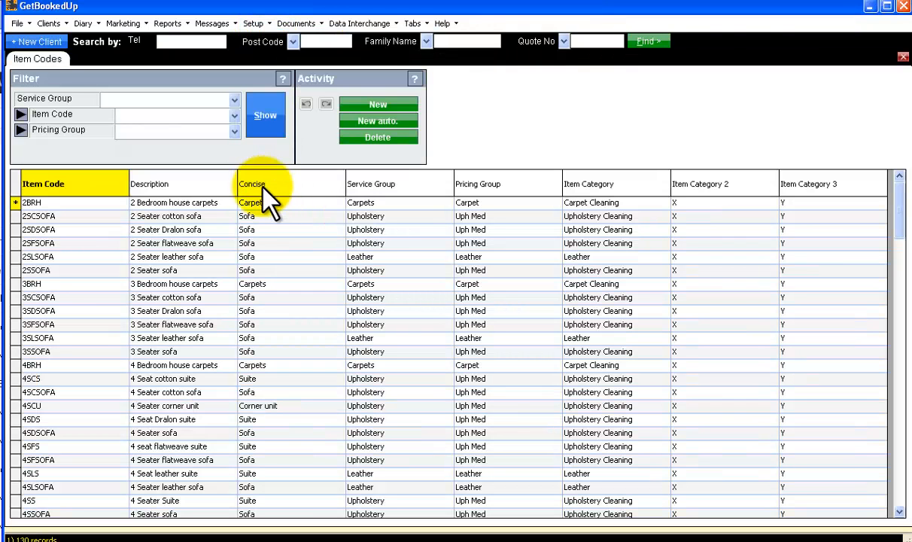
left_click(234, 100)
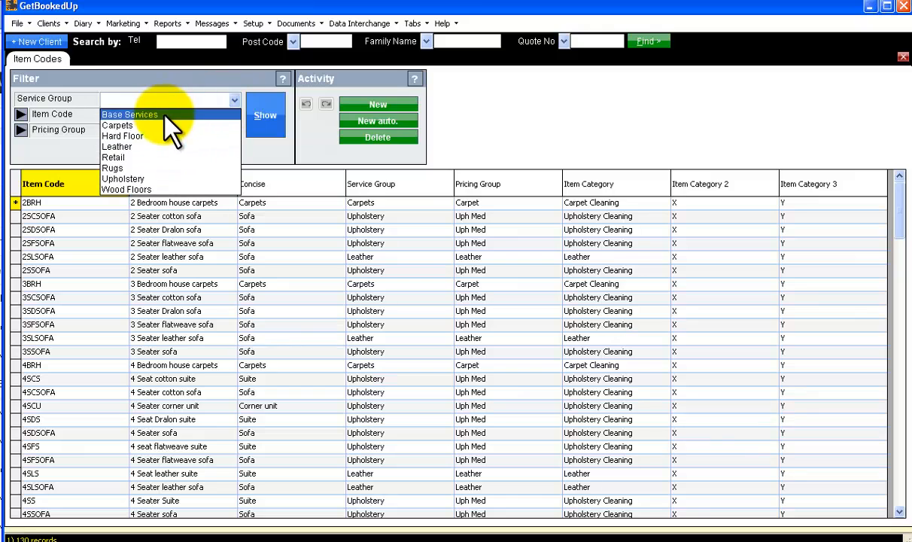
left_click(130, 126)
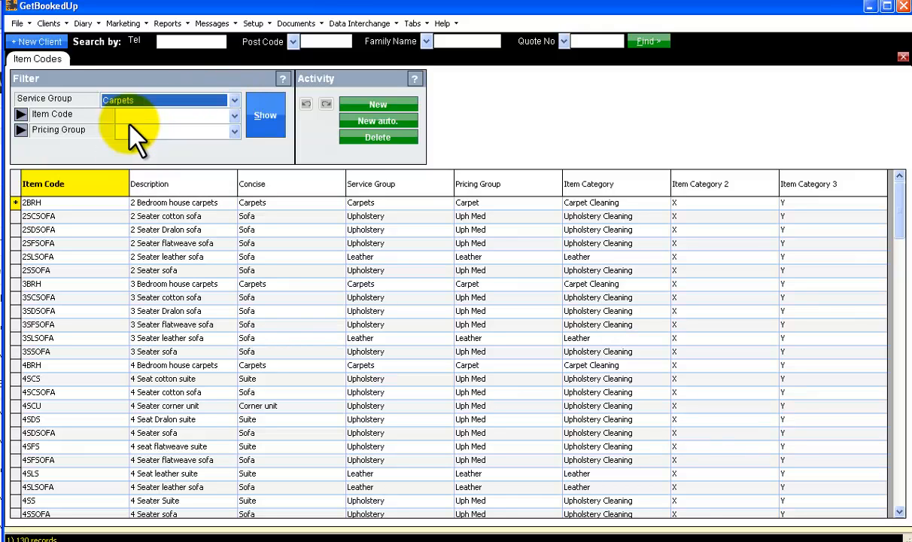
left_click(261, 115)
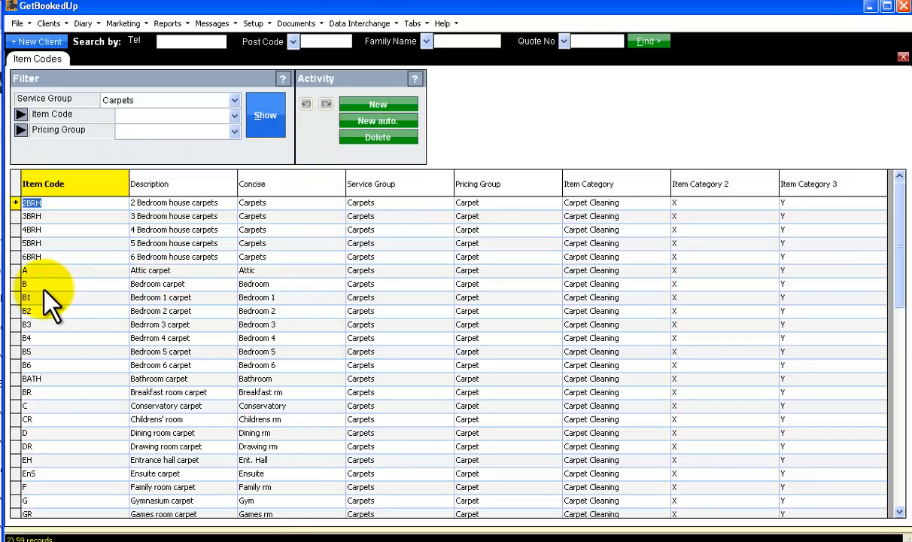
Step: Assign the £40.00 pricing group to the Bedroom carpet (B) and Bedroom 1 carpet (B1) item codes
left_click(23, 285)
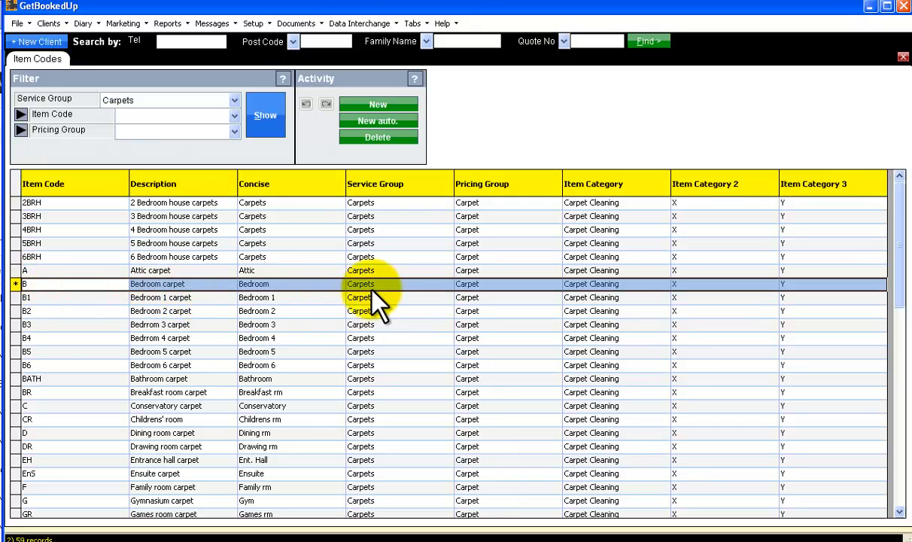
left_click(554, 286)
left_click(555, 285)
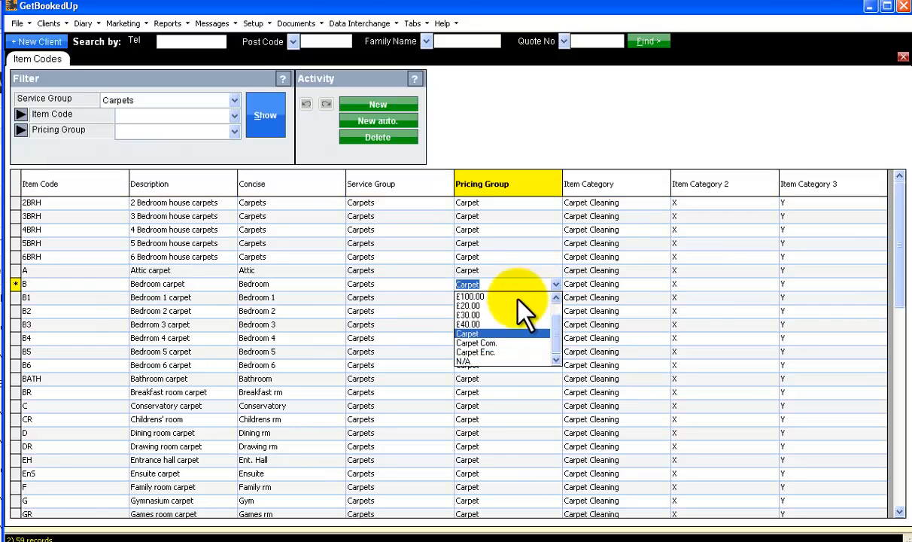
left_click(488, 324)
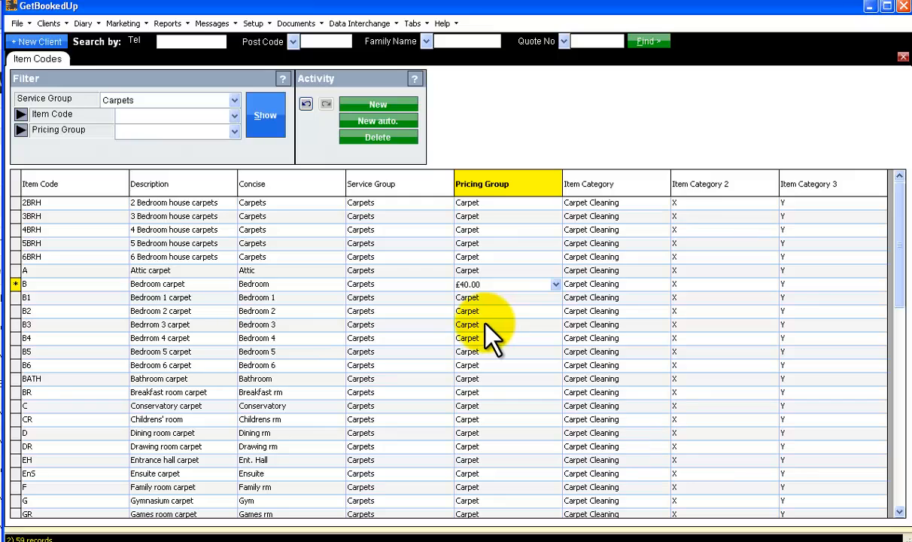
left_click(555, 298)
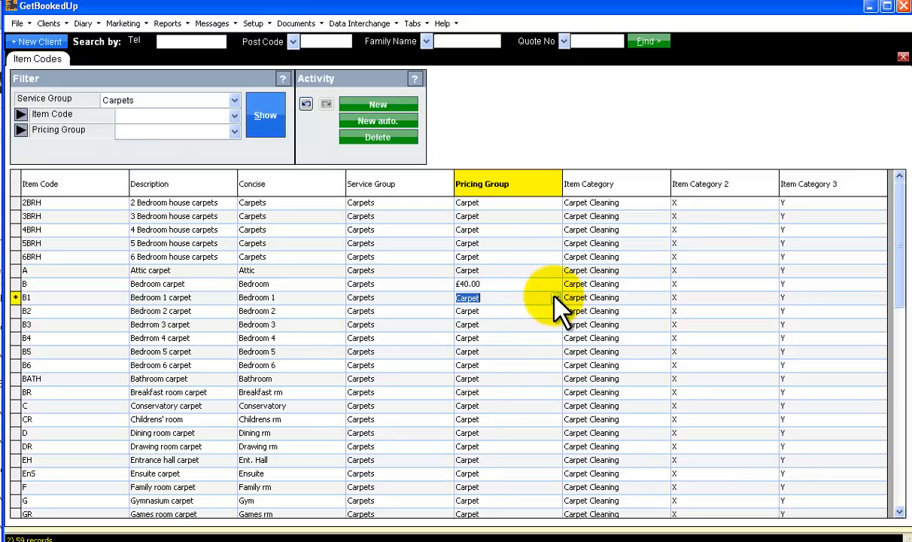
left_click(555, 299)
left_click(516, 356)
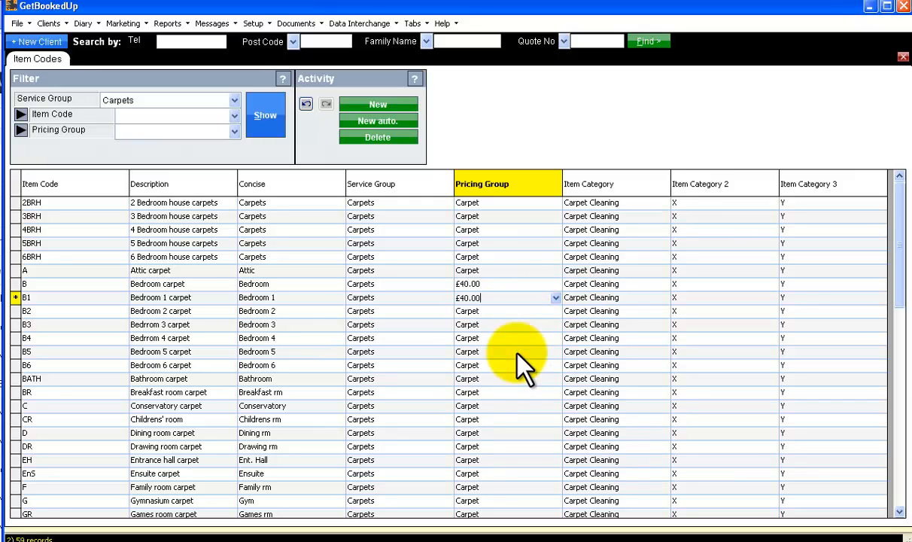
Step: Set the pricing group of the Bedroom 2 carpet (B2) item code to £30.00
left_click(555, 311)
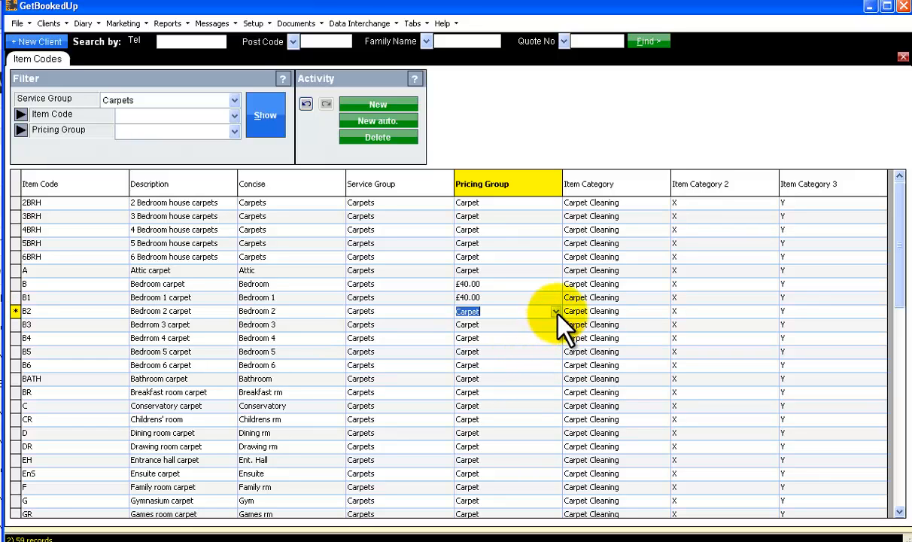
left_click(554, 311)
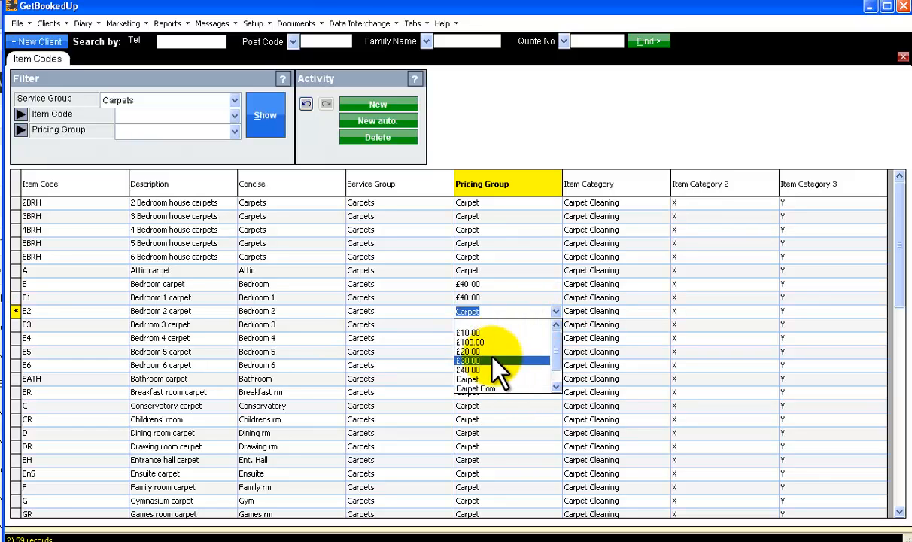
left_click(495, 355)
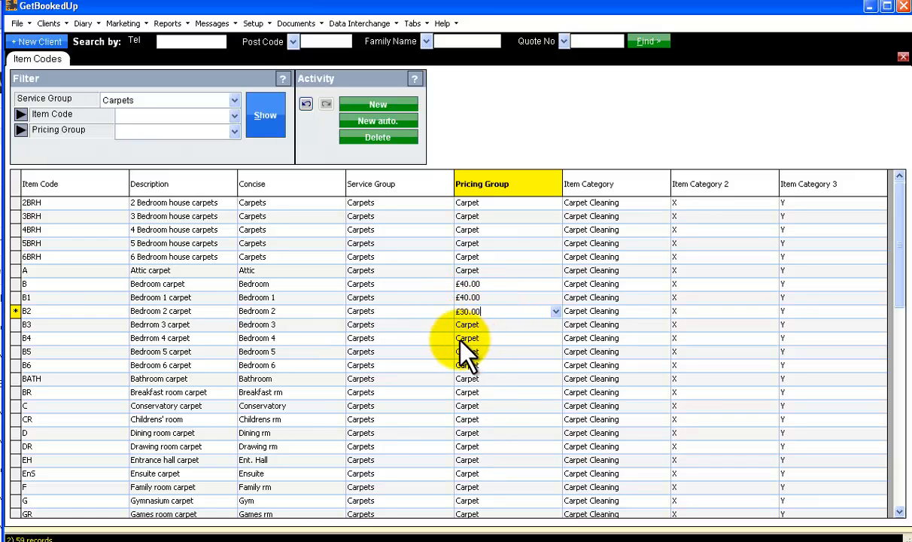
Step: Set the pricing group of the Lounge carpet (L) item code to £100.00
scroll(470, 336, "down", 3)
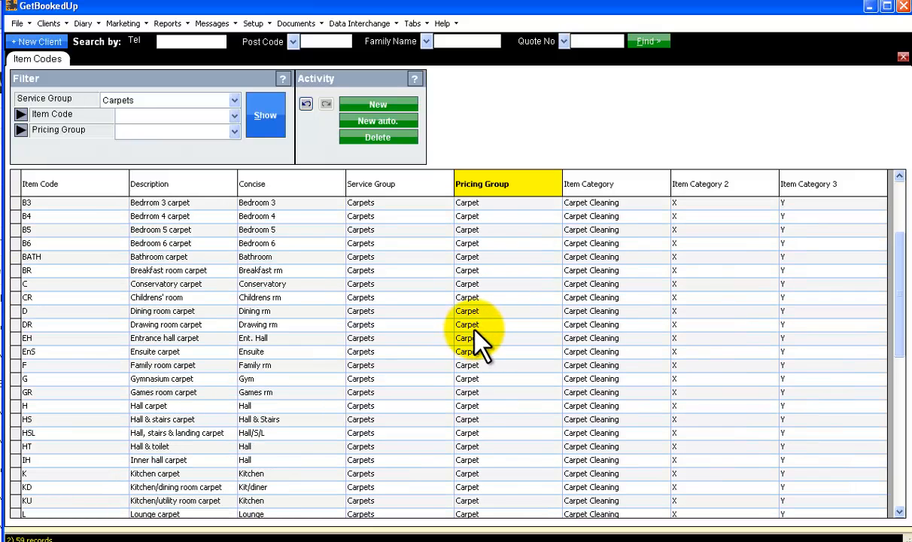
scroll(472, 336, "down", 3)
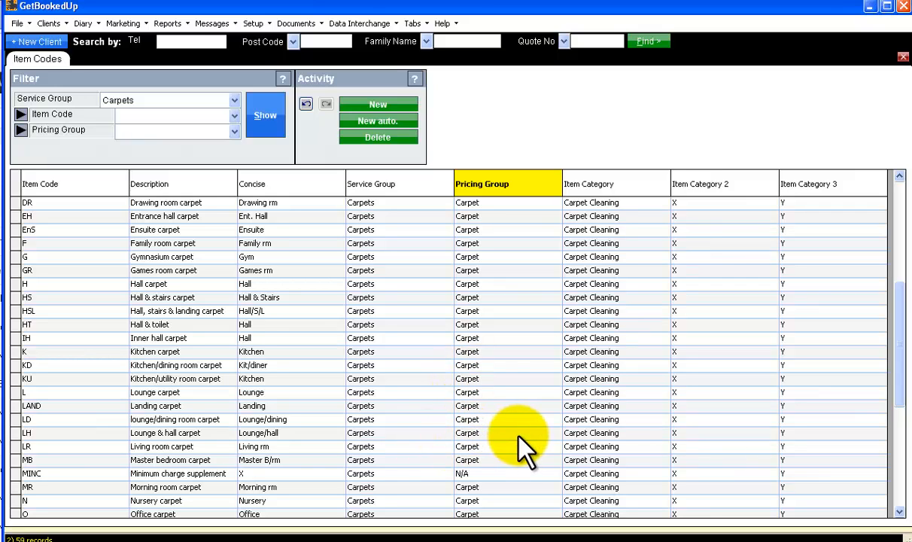
left_click(519, 394)
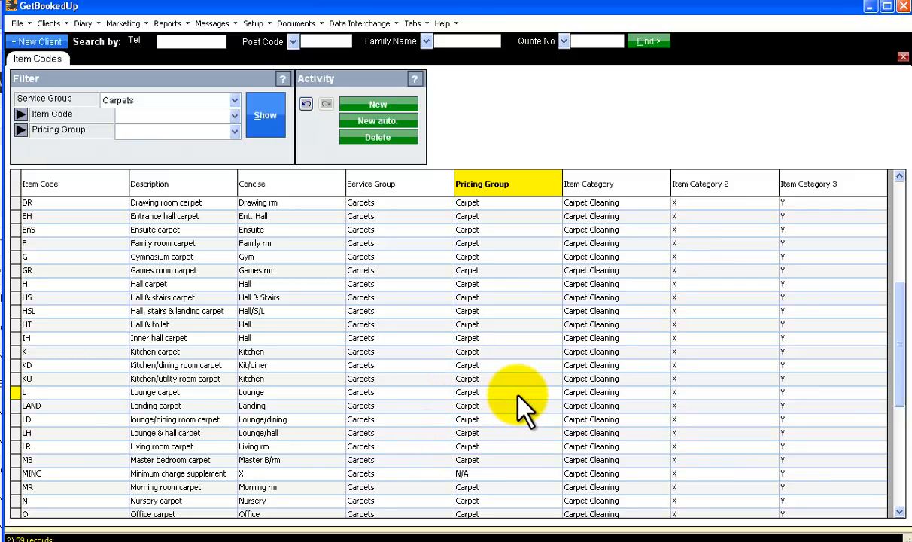
left_click(554, 393)
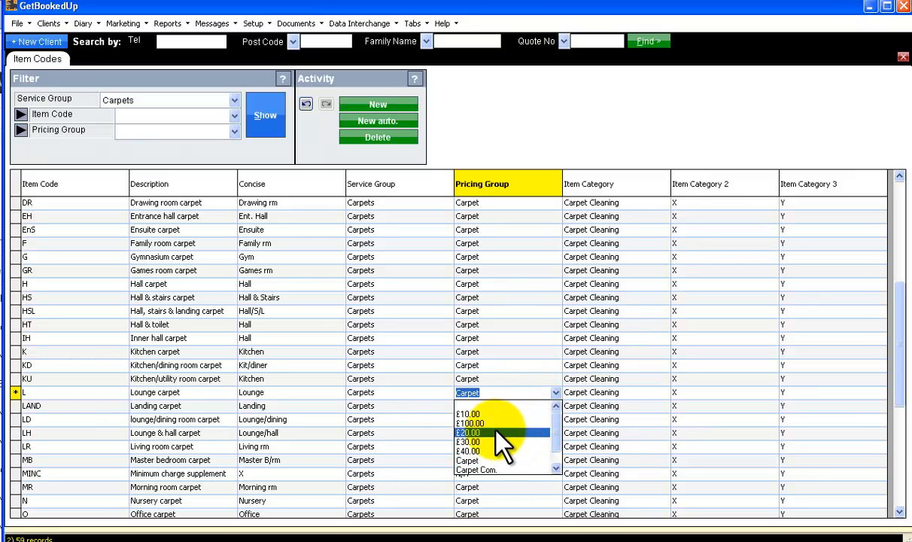
left_click(533, 421)
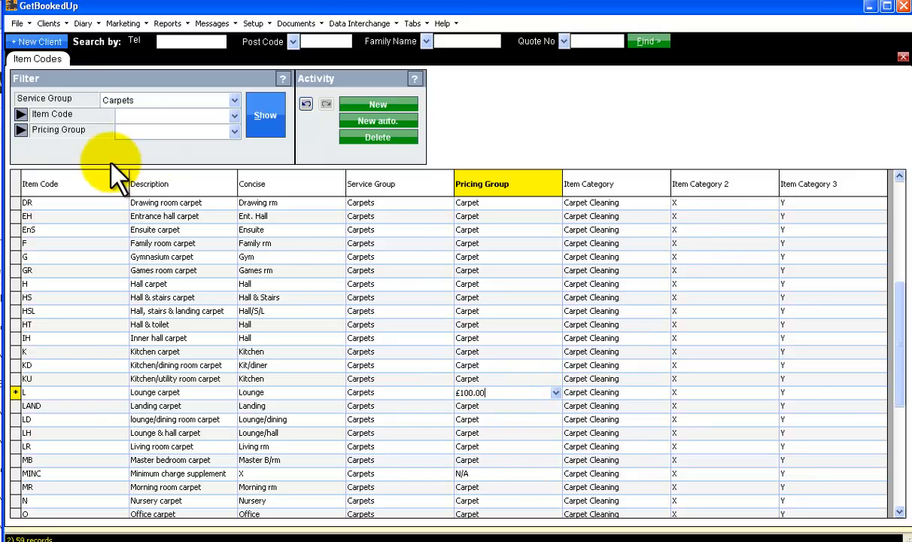
Step: Close the item codes and add a new quote to the client's quotations
right_click(51, 60)
left_click(60, 68)
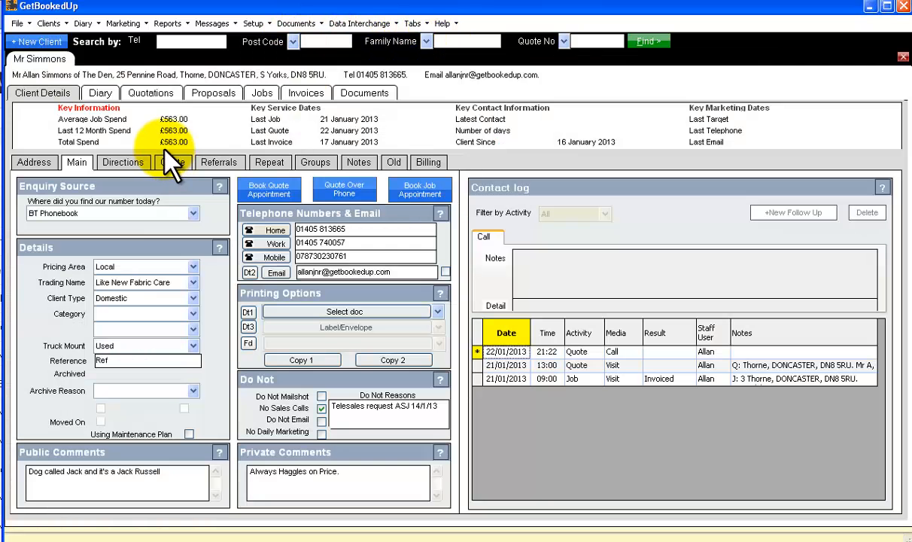
left_click(151, 93)
left_click(187, 110)
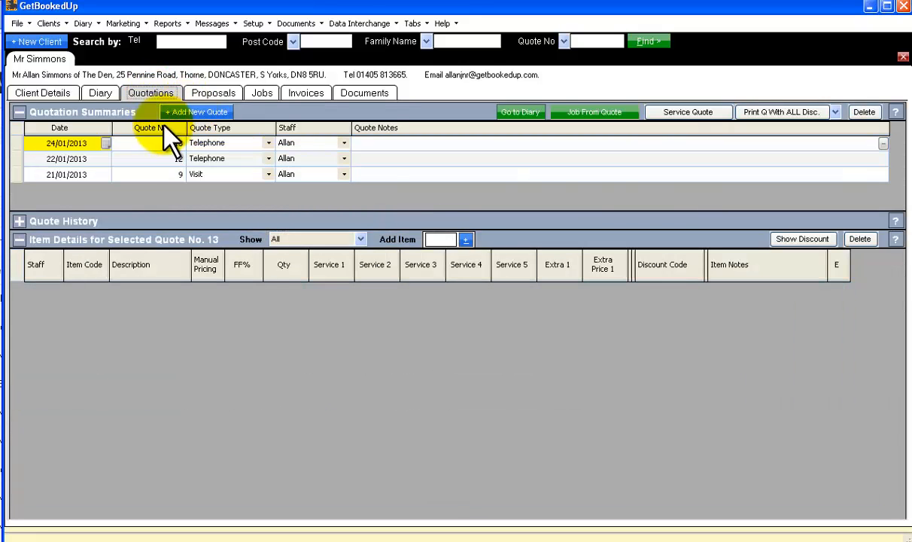
Step: Add item L, the lounge carpet, to the new quote and check its quantity and the CO and CAP prices
left_click(440, 240)
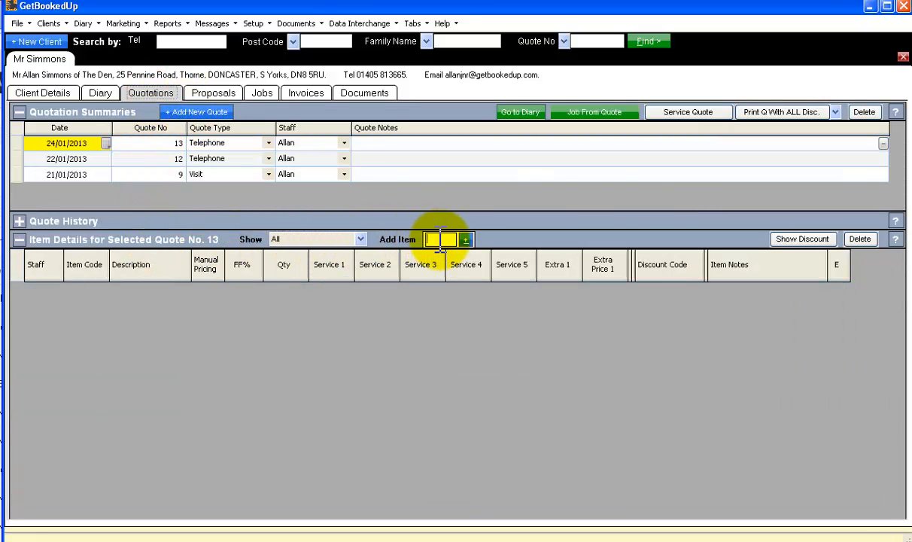
type("L")
key("Return")
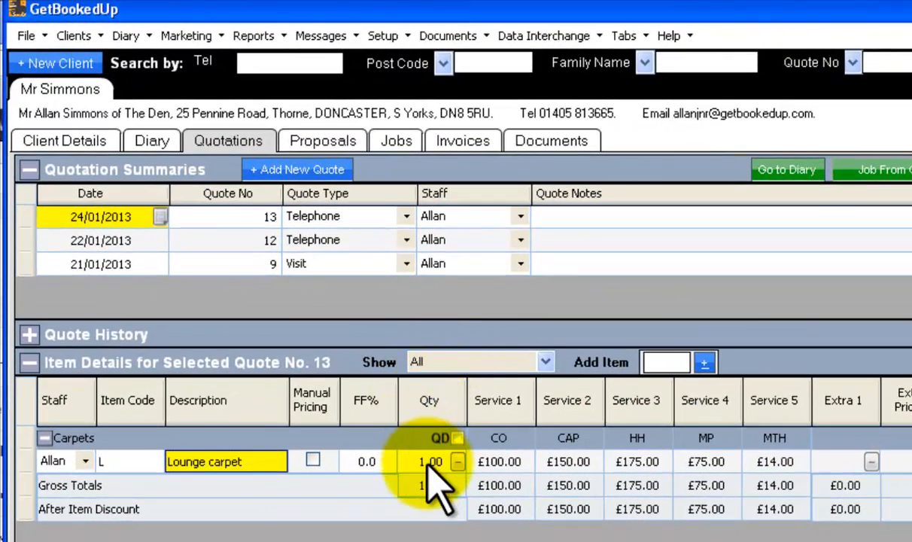
left_click(427, 464)
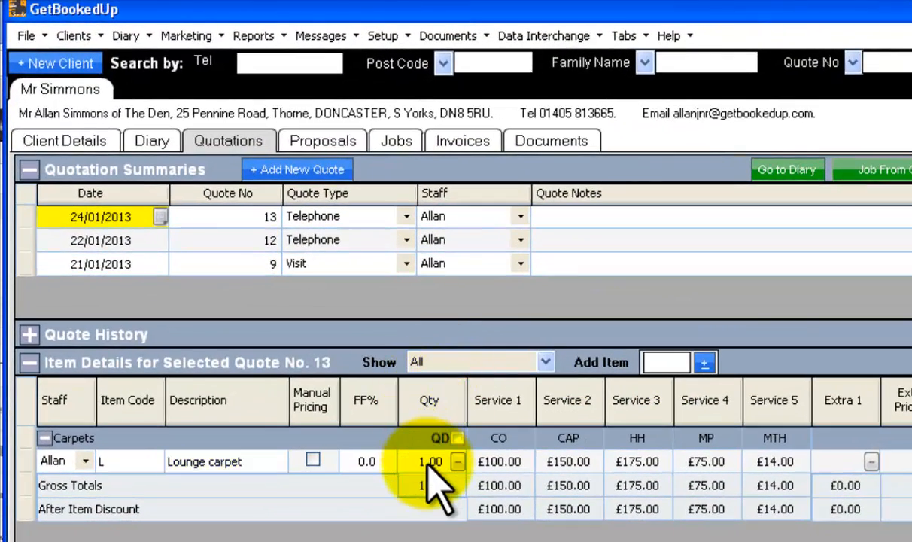
left_click(514, 468)
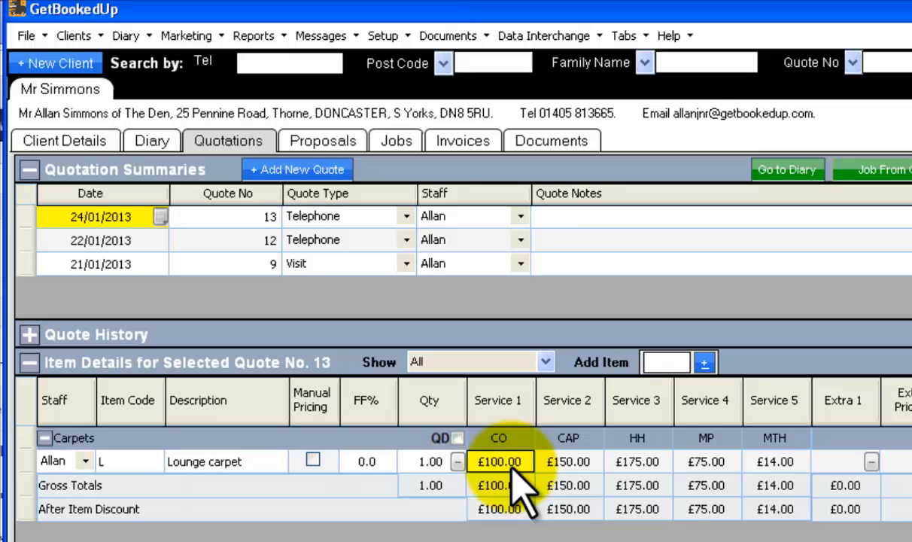
left_click(571, 456)
left_click(568, 467)
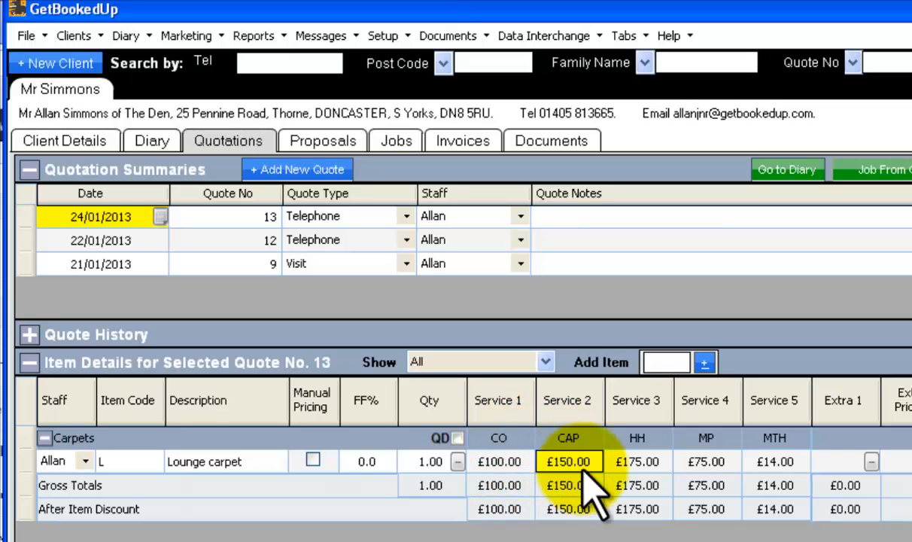
Step: Add item B, the bedroom carpet, to the quote and set its quantity to 2
left_click(669, 363)
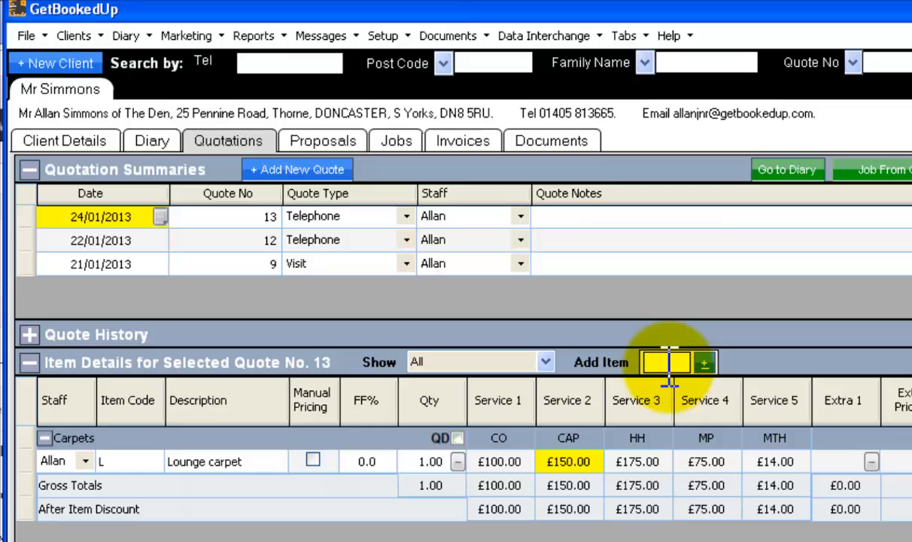
type("b")
key("Return")
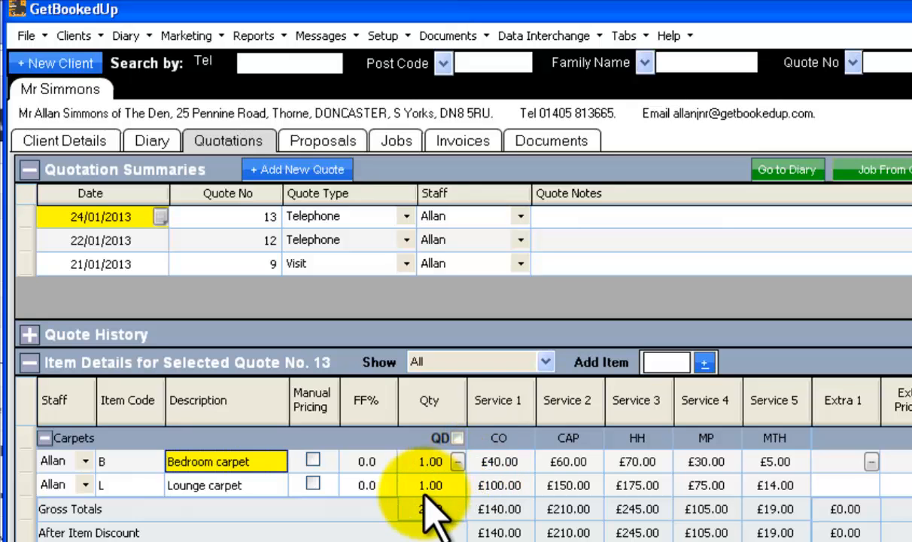
left_click(434, 469)
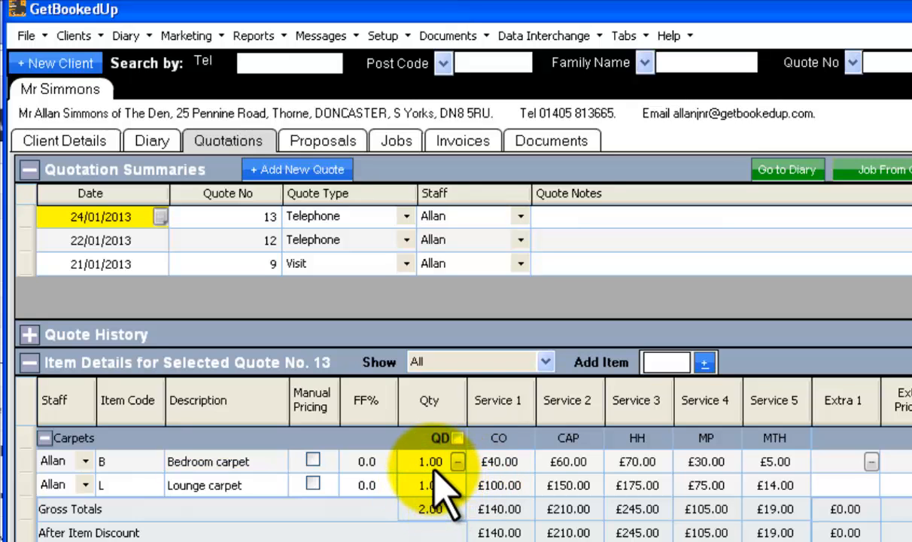
type("2")
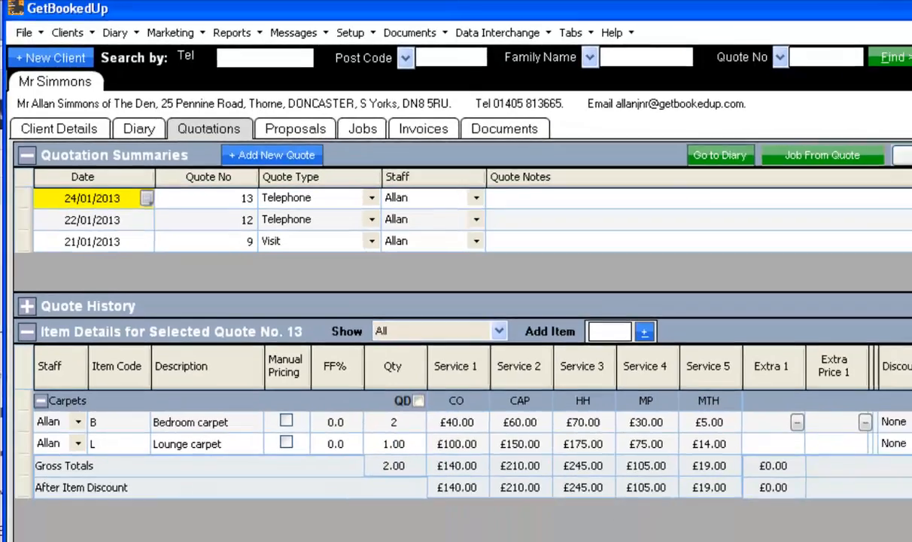
Step: Enter the item note "2 x rooms" for the bedroom carpet line and save it
left_click(908, 350)
left_click(845, 315)
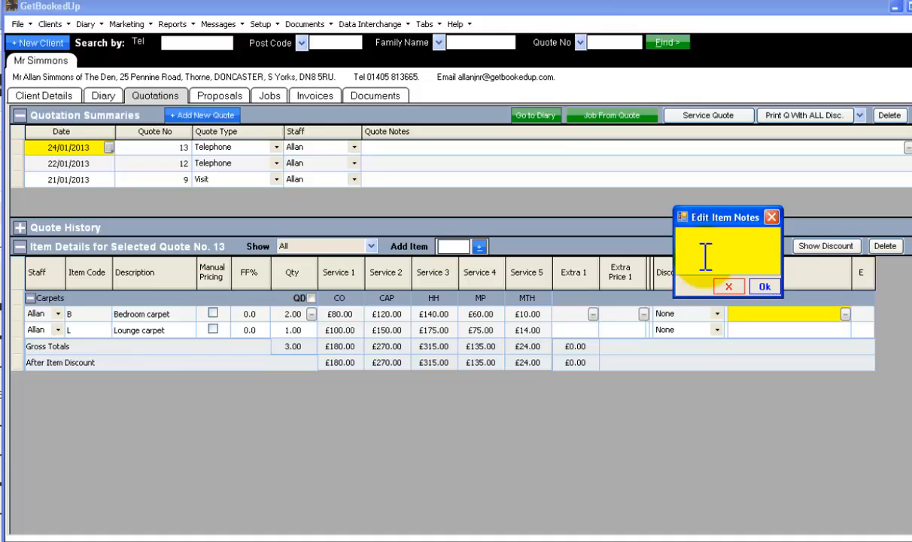
type("2x rooms")
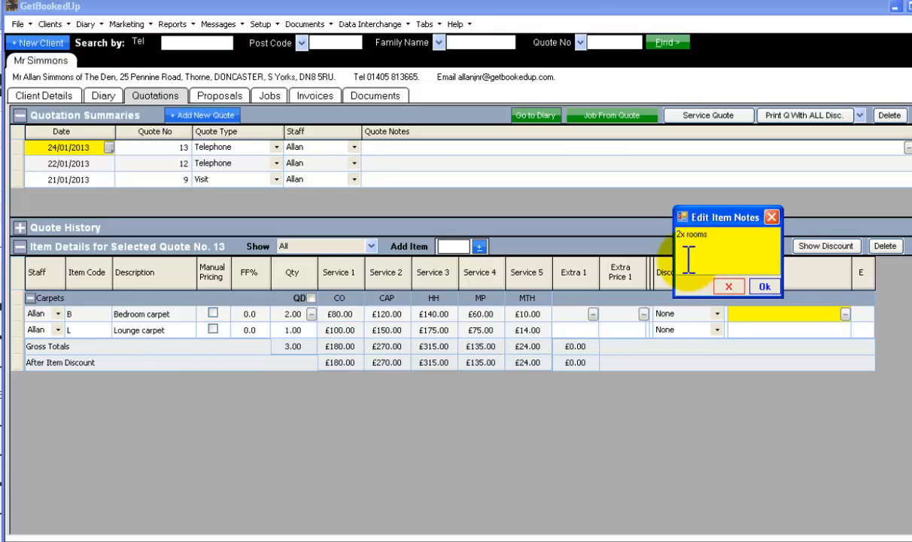
left_click(687, 260)
left_click(765, 286)
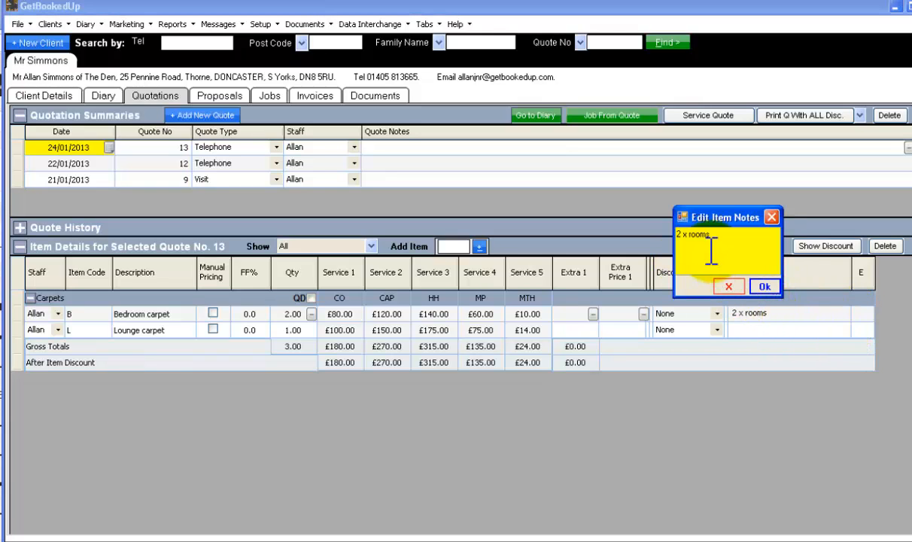
Step: Clear the item note on the bedroom carpet line and set its quantity to 1
left_click_drag(715, 234, 629, 227)
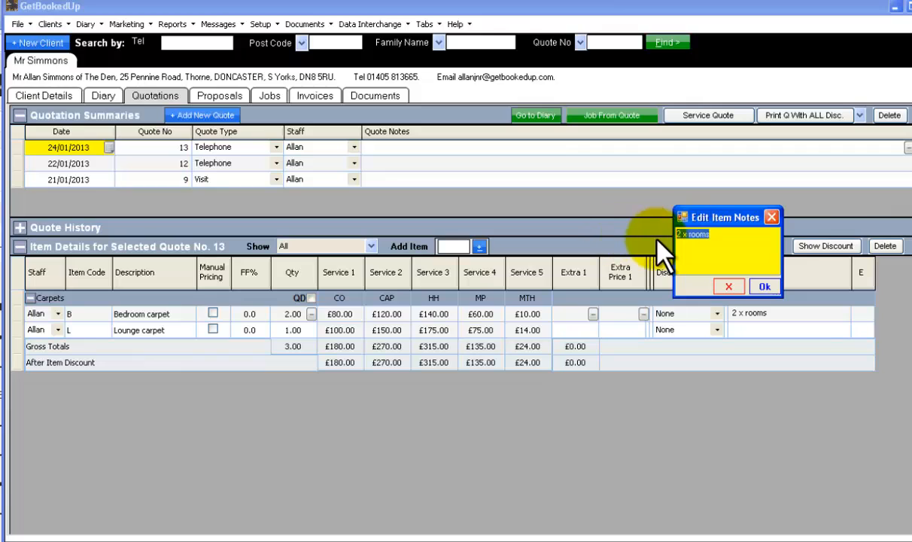
key("BackSpace")
left_click(764, 286)
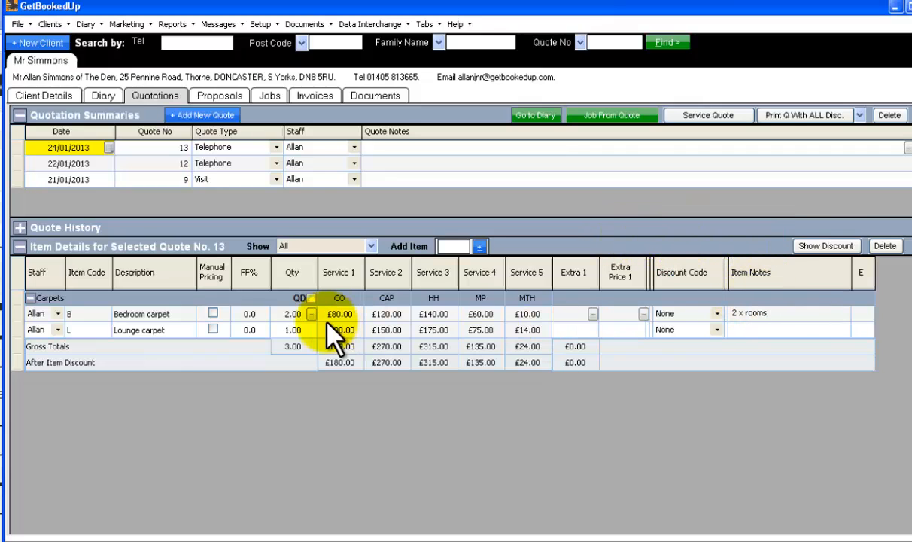
left_click(297, 314)
type("1")
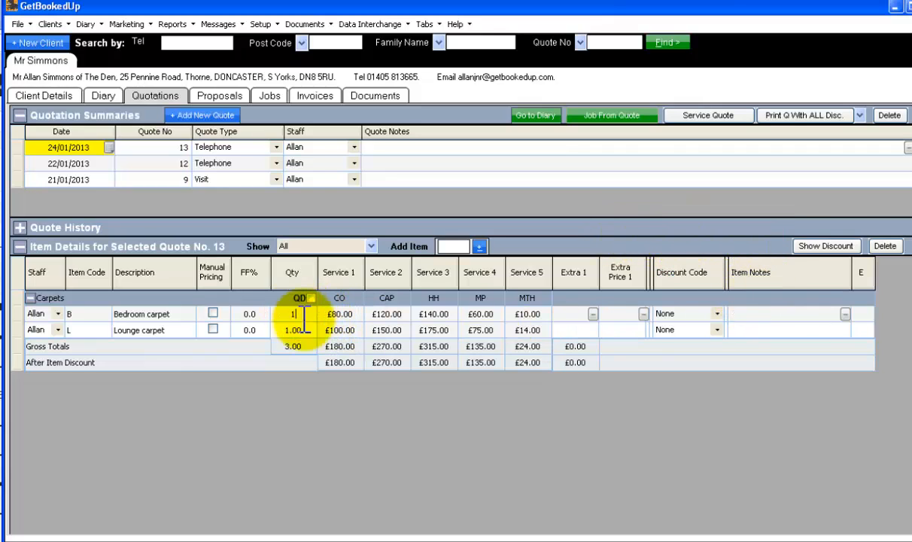
key("Tab")
Step: Add item B, the bedroom carpet, to the quote as a second separate line
left_click(447, 246)
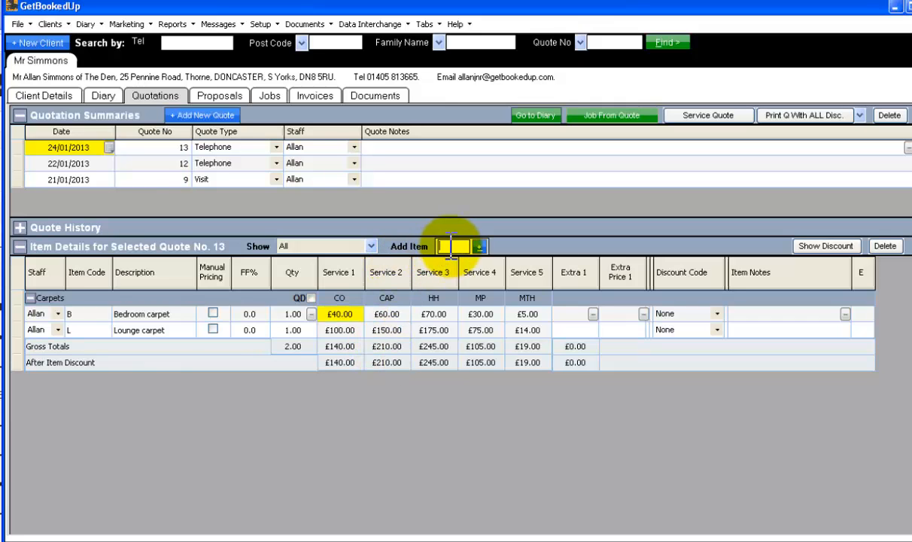
type("B")
key("Return")
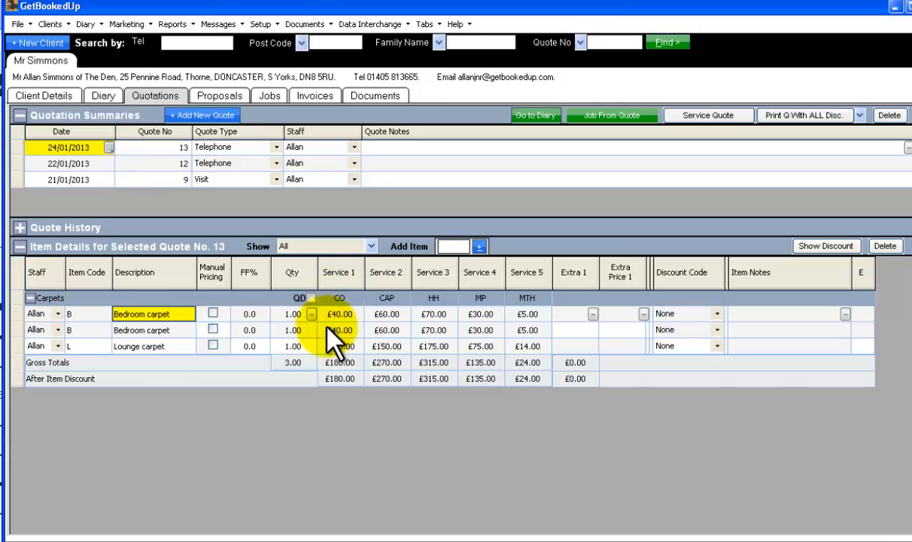
Step: Enter the item note "Rear" for the first bedroom carpet line and save it
double_click(812, 314)
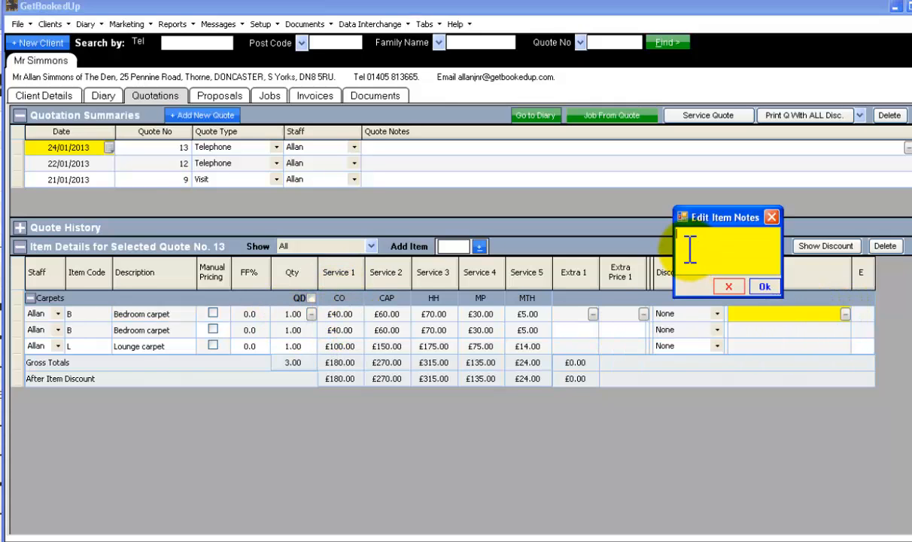
type("Rear")
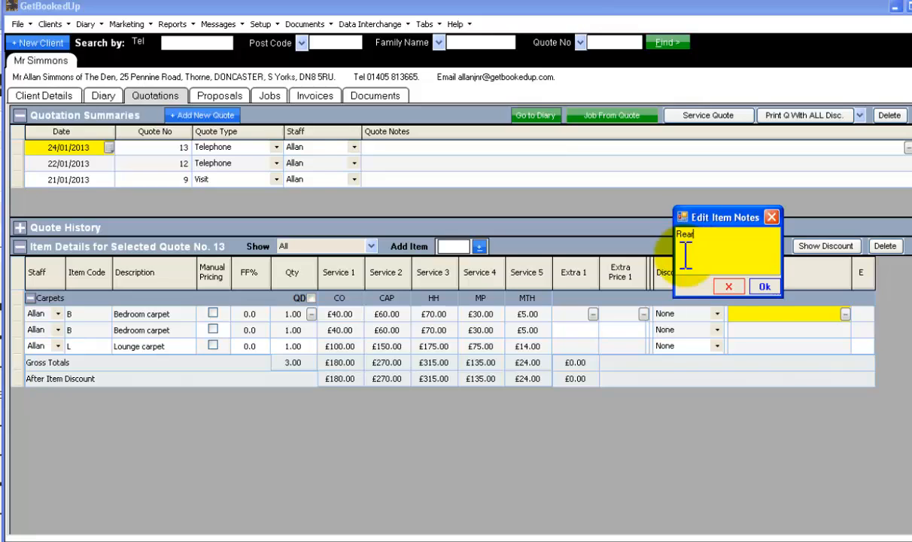
left_click(764, 287)
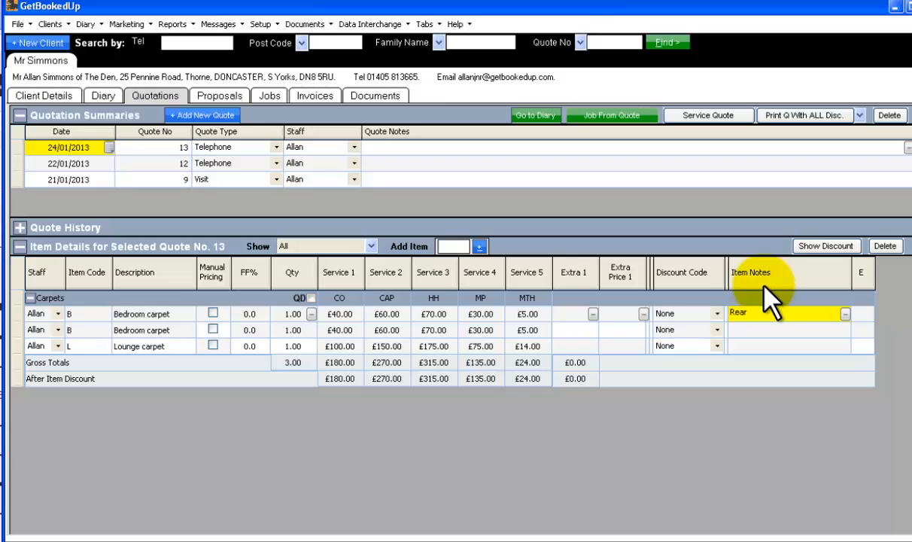